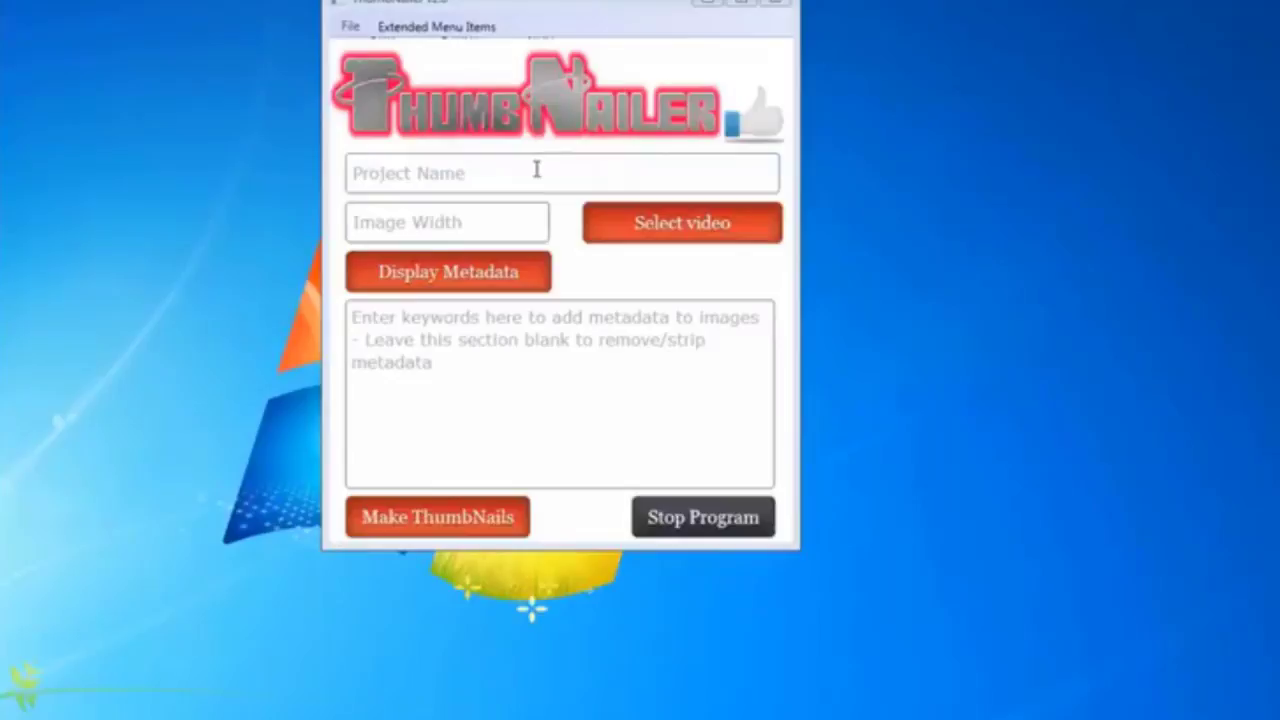
- Name the project "cliffs project" and set the image width to 225
{"action": "left_click", "coordinate": [536, 170]}
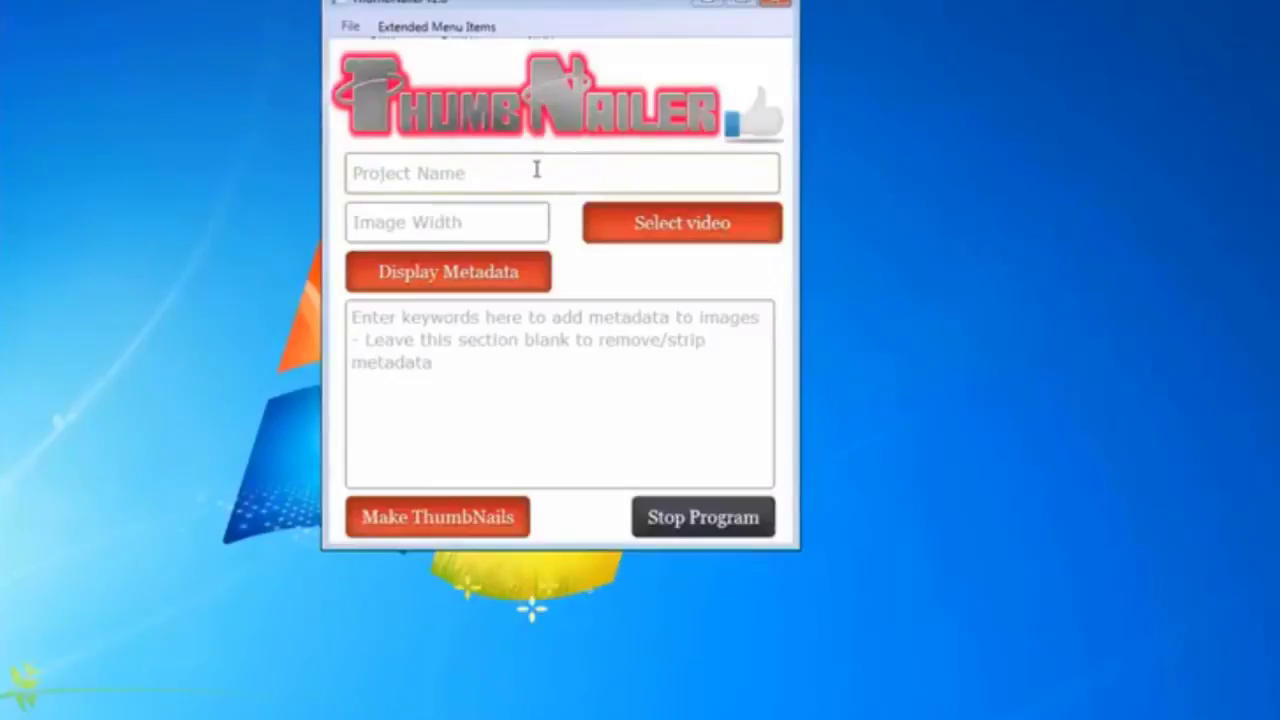
{"action": "type", "text": "clif"}
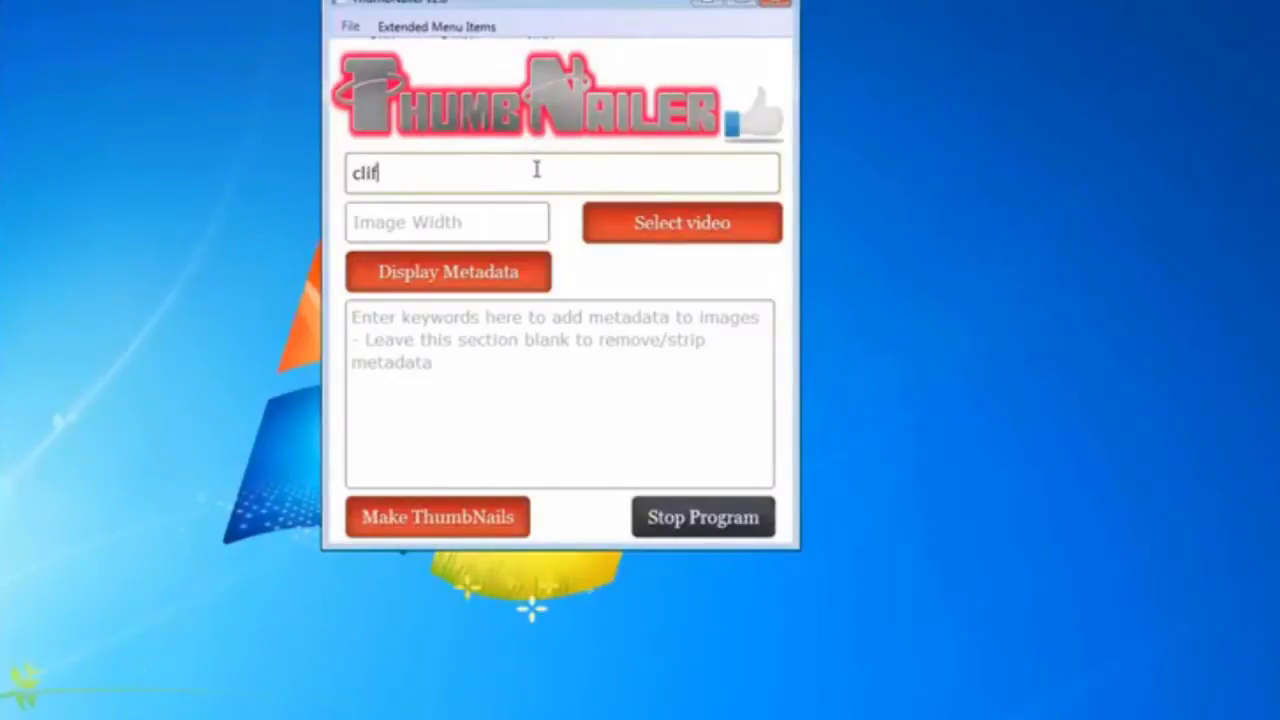
{"action": "type", "text": "fs project5"}
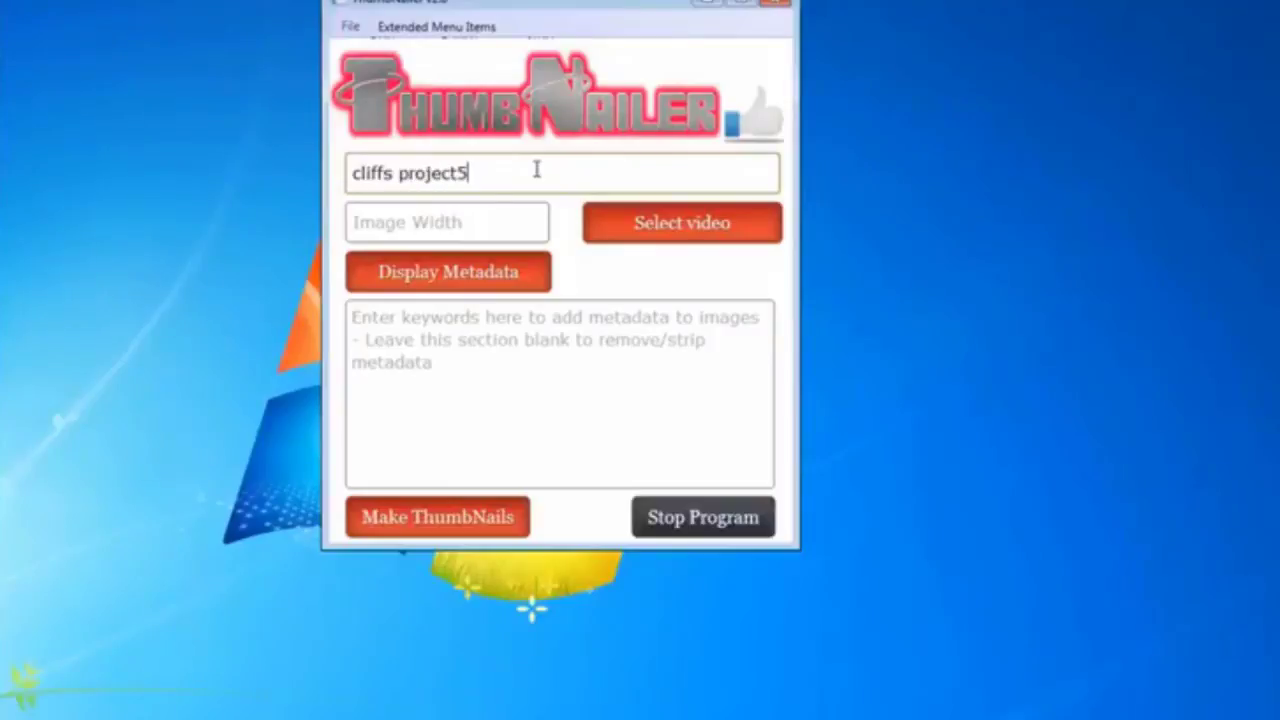
{"action": "key", "text": "BackSpace"}
{"action": "left_click", "coordinate": [509, 212]}
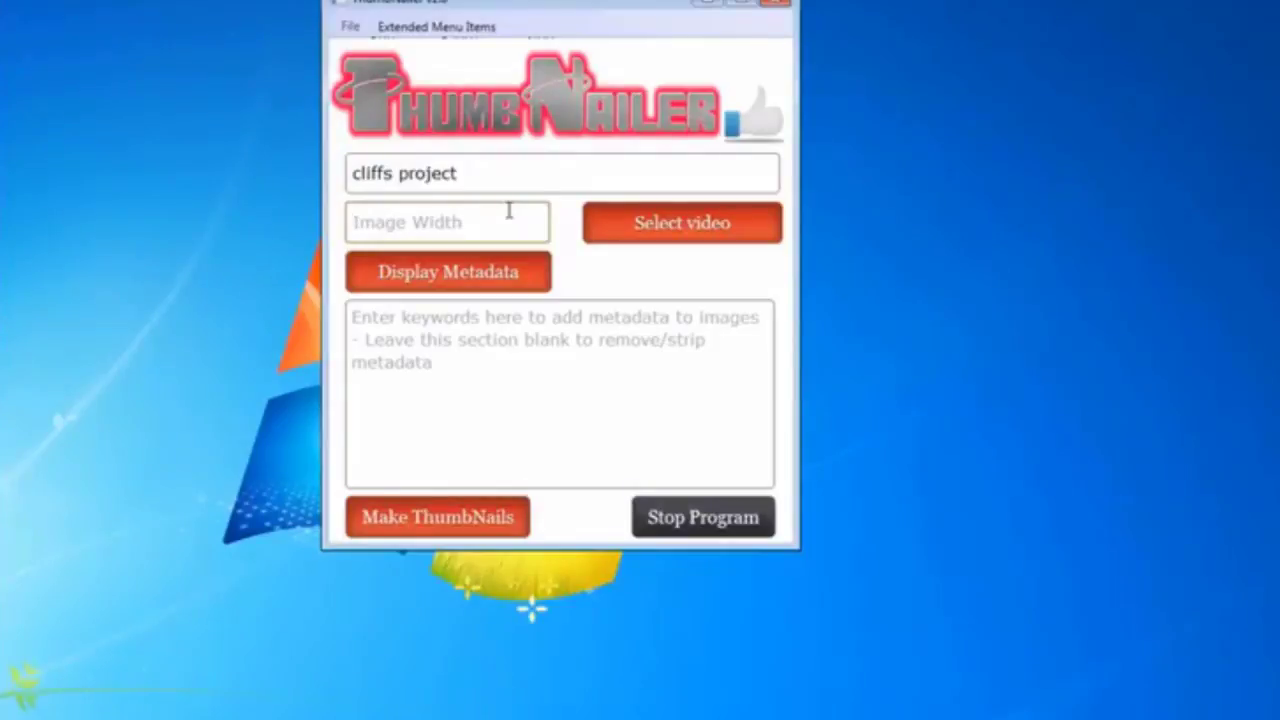
{"action": "type", "text": "225"}
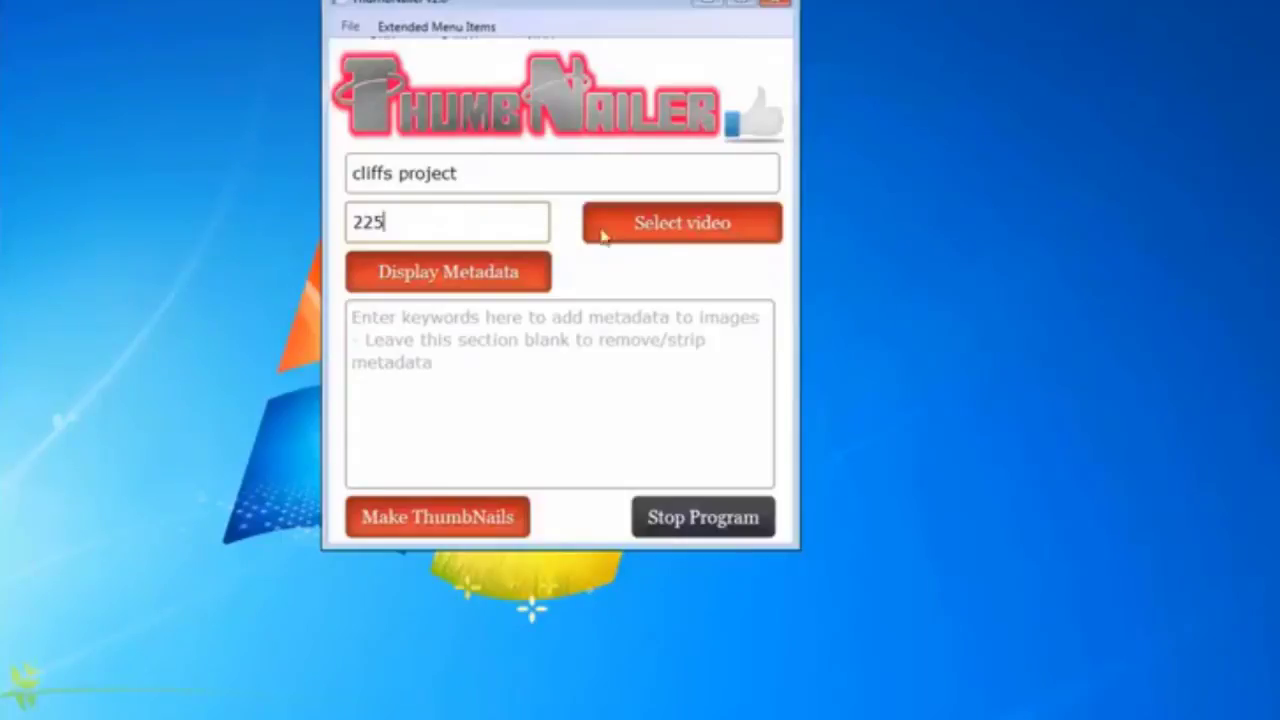
- Load a video file as the source for the thumbnails
{"action": "left_click", "coordinate": [700, 224]}
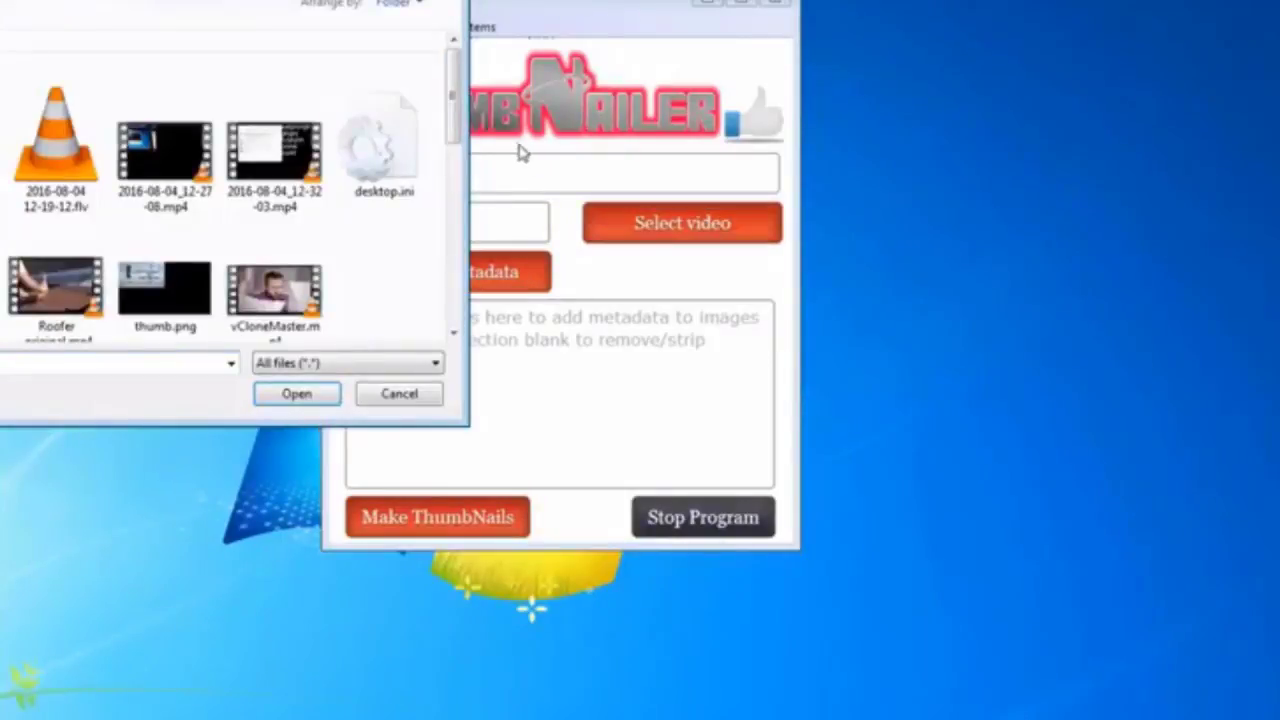
{"action": "scroll", "coordinate": [409, 242], "scroll_direction": "down", "scroll_amount": 1}
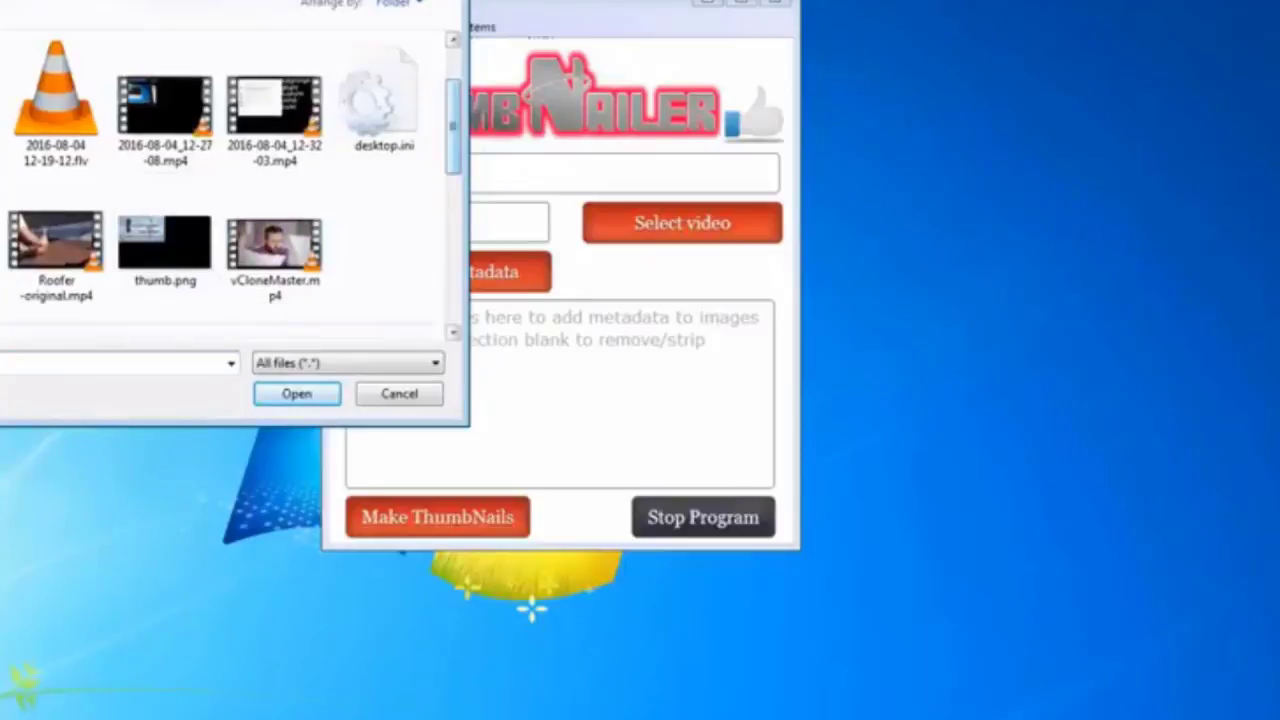
{"action": "left_click", "coordinate": [303, 396]}
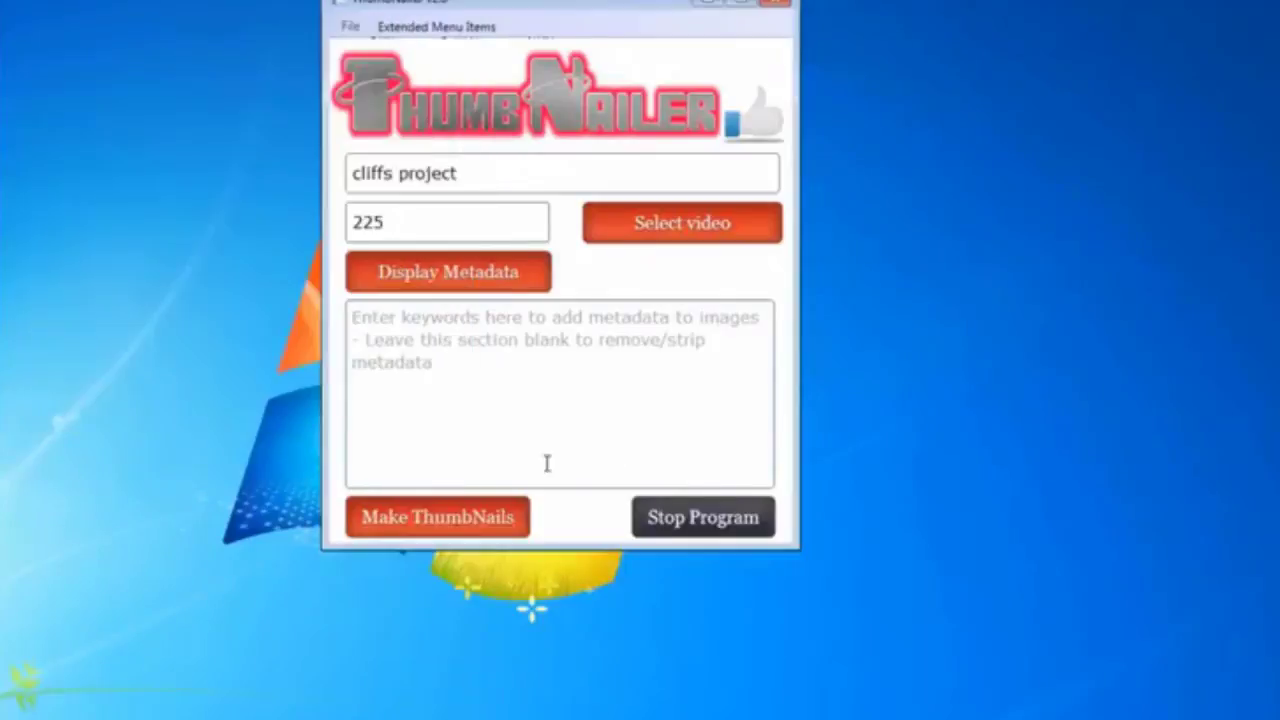
- Generate the thumbnails with the keywords left blank, accepting the version and registration checks
{"action": "left_click", "coordinate": [434, 530]}
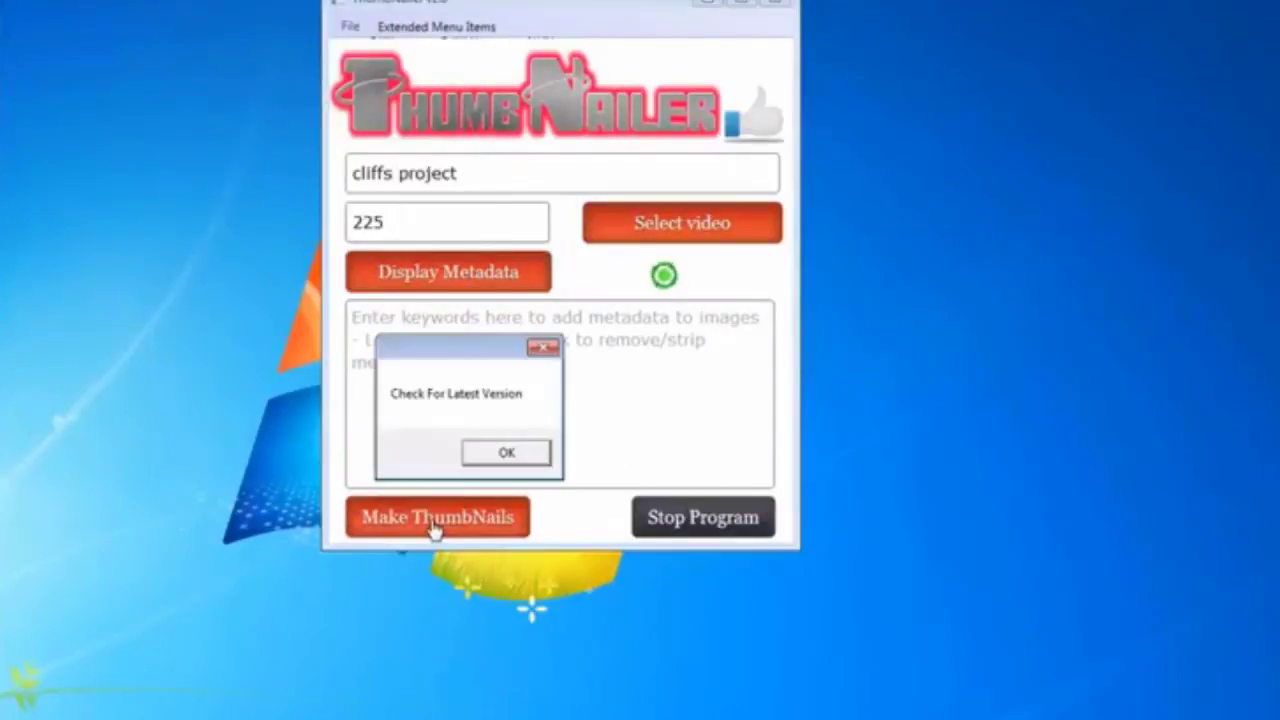
{"action": "left_click", "coordinate": [512, 455]}
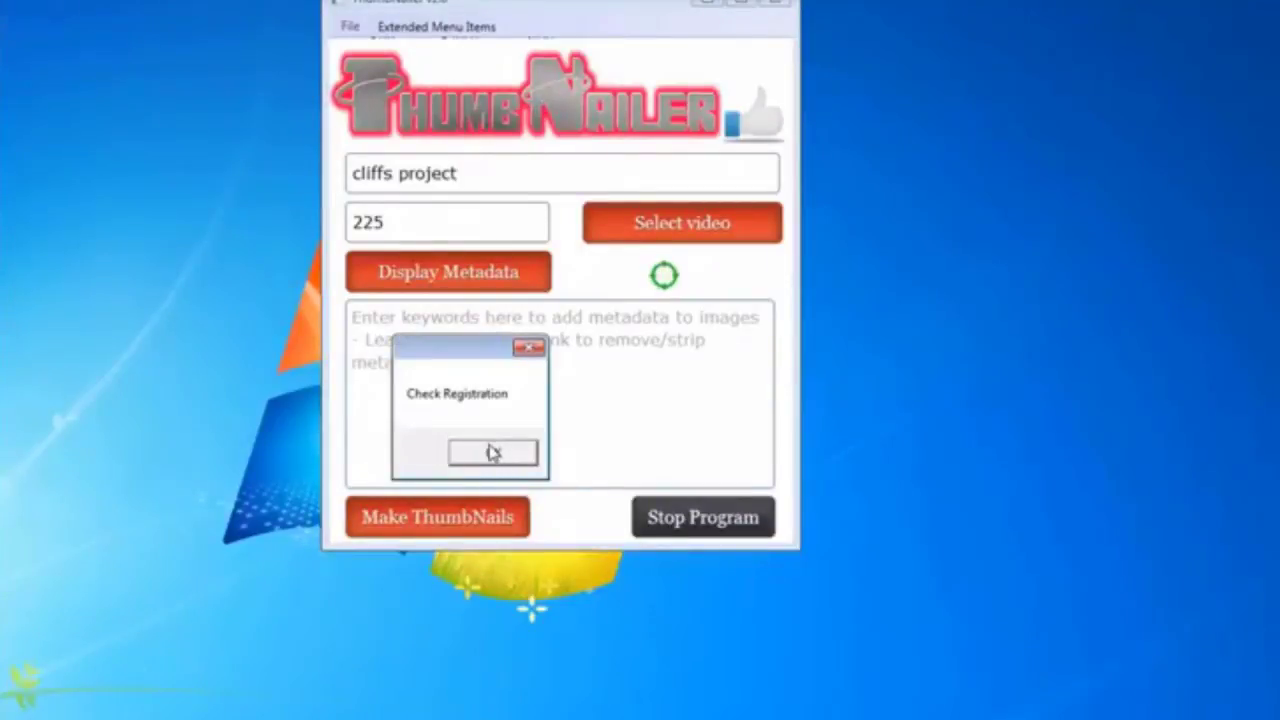
{"action": "left_click", "coordinate": [492, 453]}
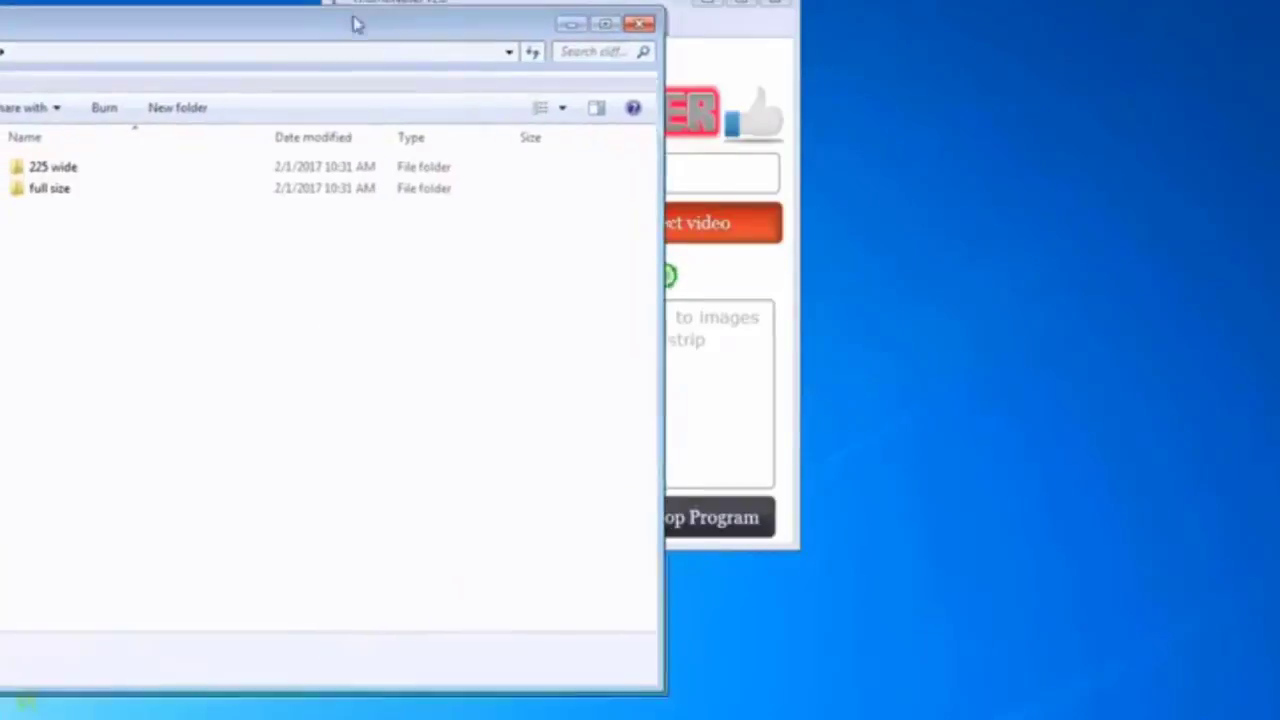
- Move the output folder window fully into view and open the "225 wide" folder
{"action": "left_click_drag", "start_coordinate": [357, 23], "coordinate": [601, 1]}
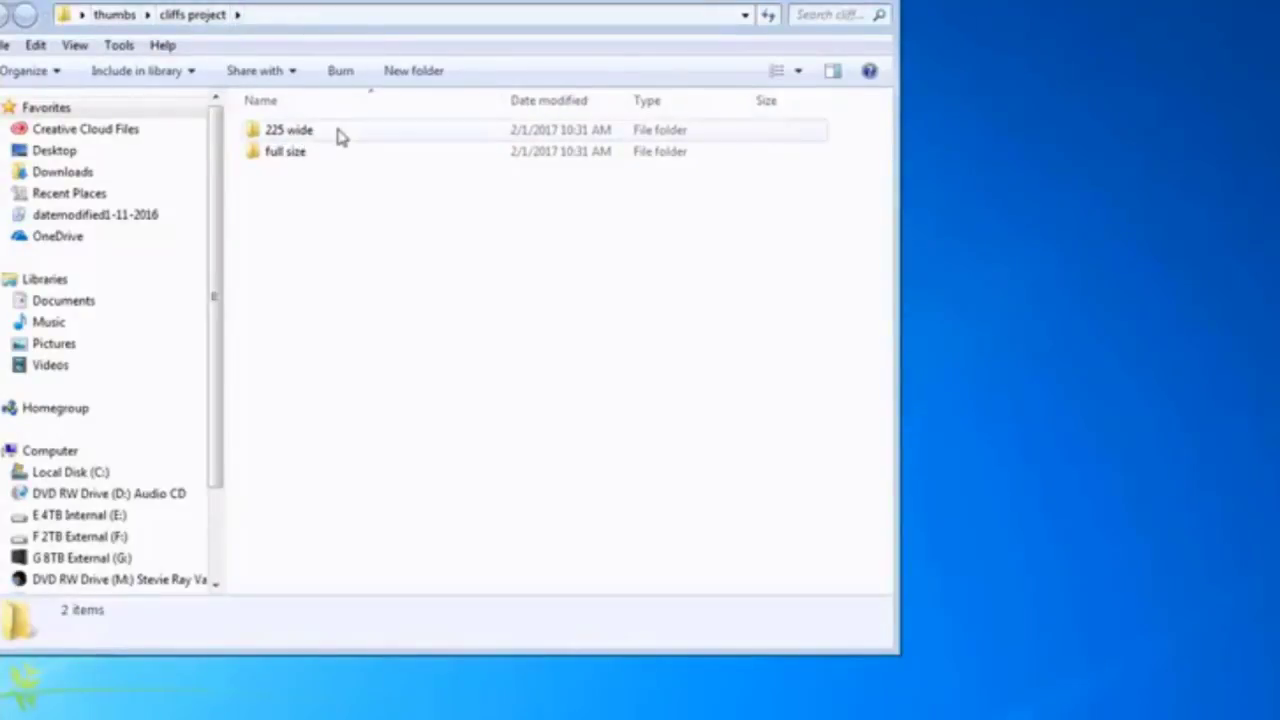
{"action": "left_click", "coordinate": [288, 140]}
{"action": "double_click", "coordinate": [288, 140]}
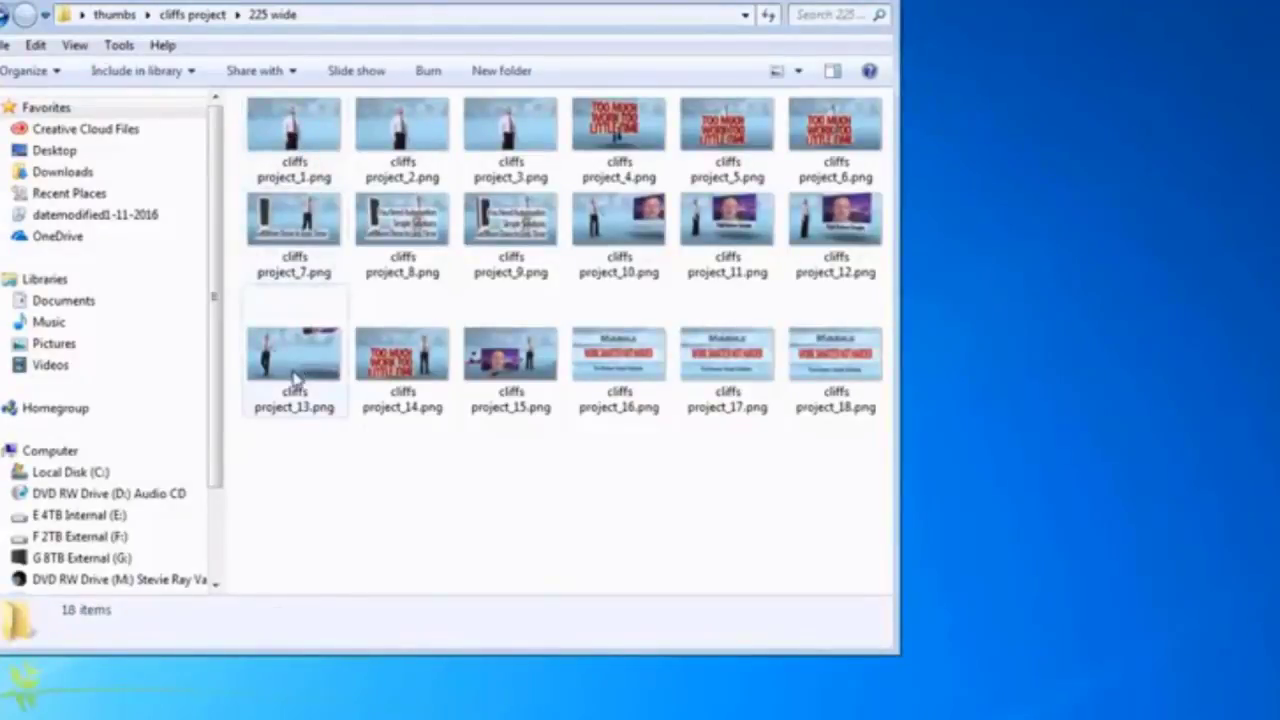
- Look through the thumbnails in the "225 wide" folder one by one, checking each image's details
{"action": "left_click", "coordinate": [296, 373]}
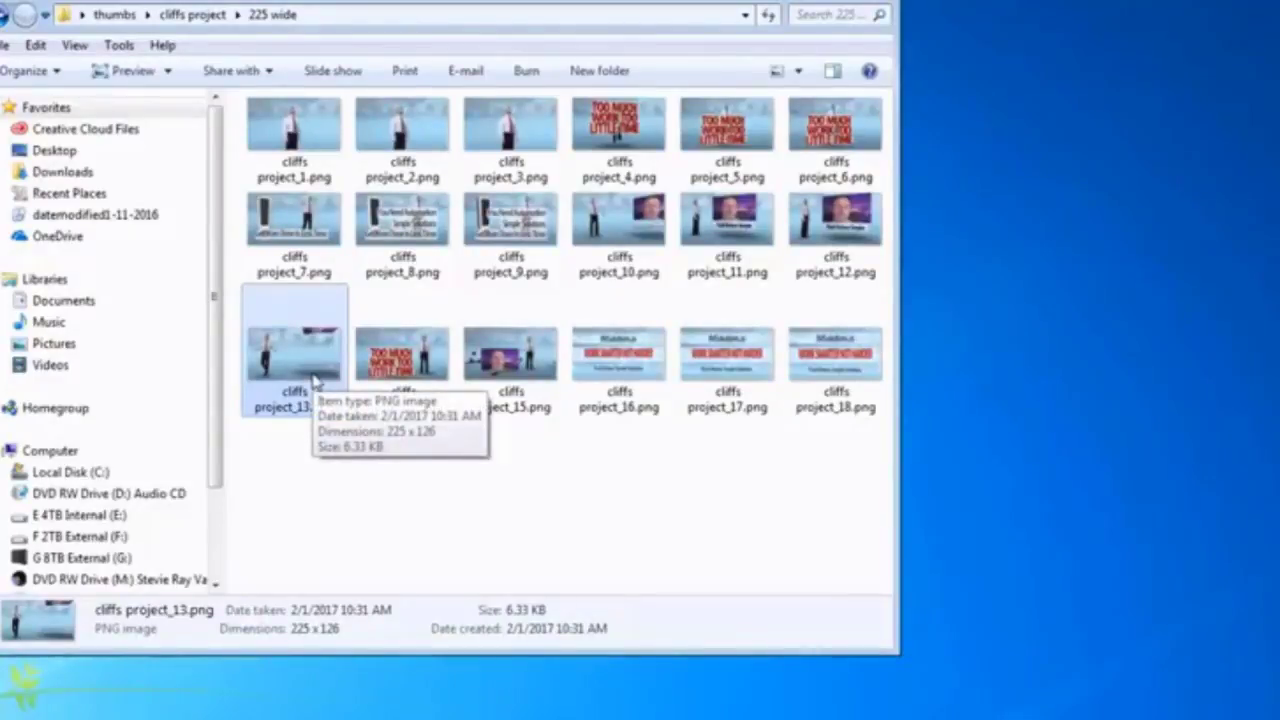
{"action": "left_click", "coordinate": [424, 370]}
{"action": "left_click", "coordinate": [528, 360]}
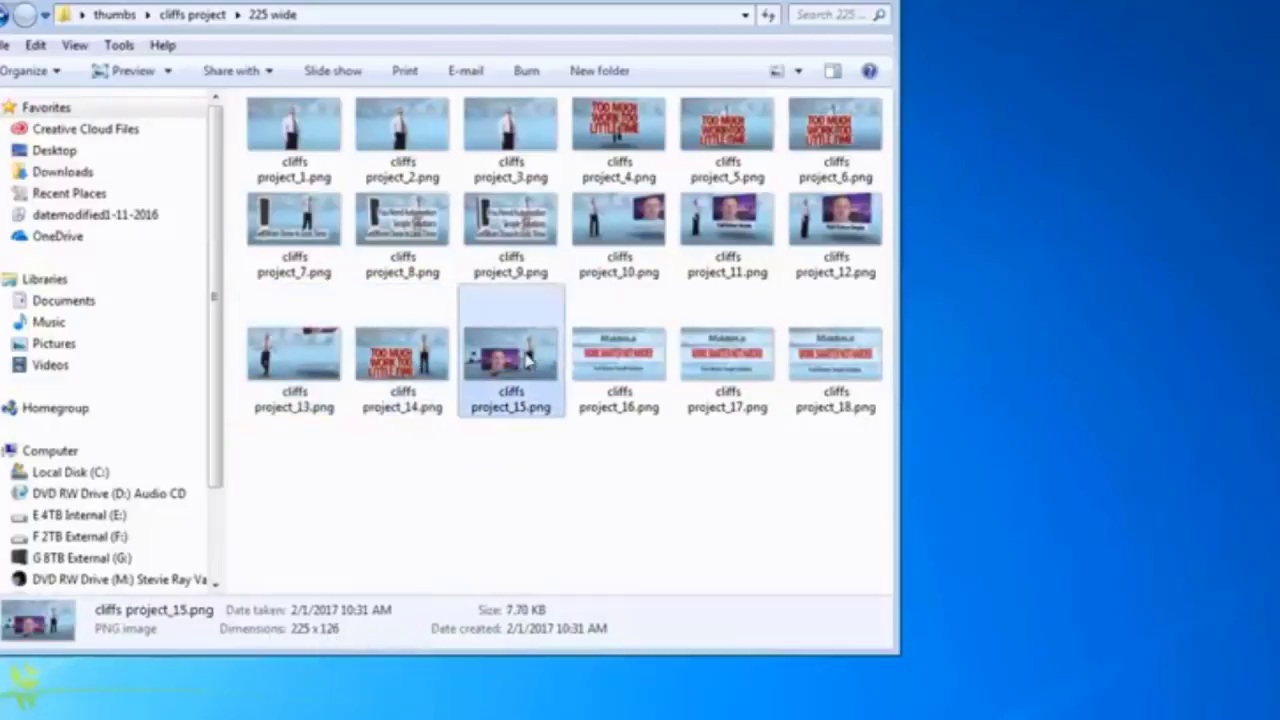
{"action": "left_click", "coordinate": [633, 366]}
{"action": "left_click", "coordinate": [714, 371]}
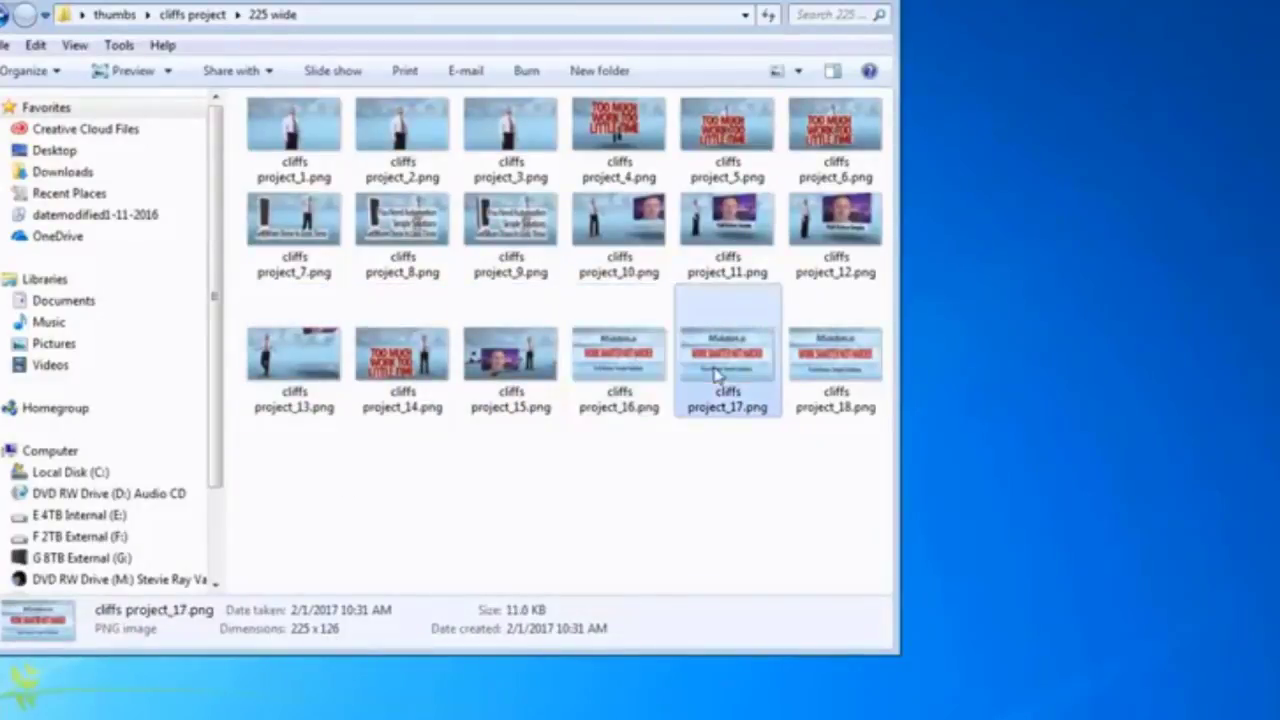
{"action": "left_click", "coordinate": [826, 366]}
{"action": "left_click", "coordinate": [828, 236]}
{"action": "left_click", "coordinate": [697, 227]}
{"action": "left_click", "coordinate": [596, 232]}
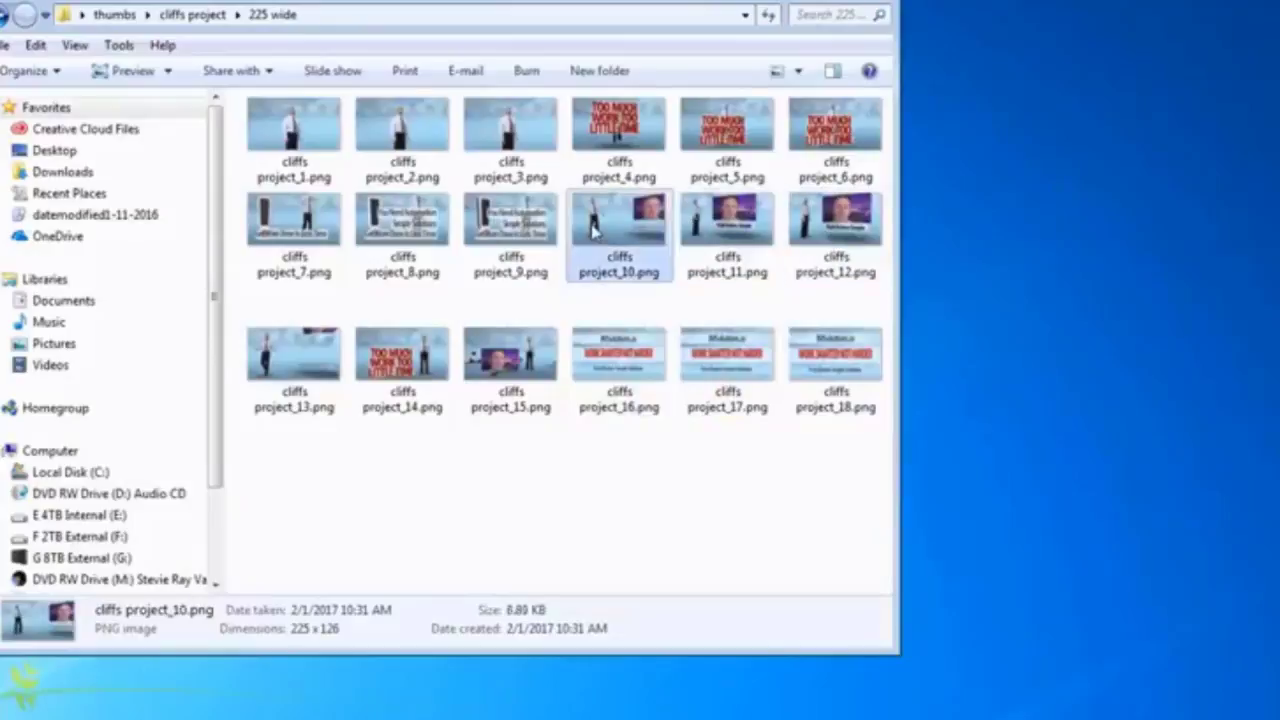
{"action": "left_click", "coordinate": [506, 226]}
{"action": "left_click", "coordinate": [412, 230]}
{"action": "left_click", "coordinate": [290, 226]}
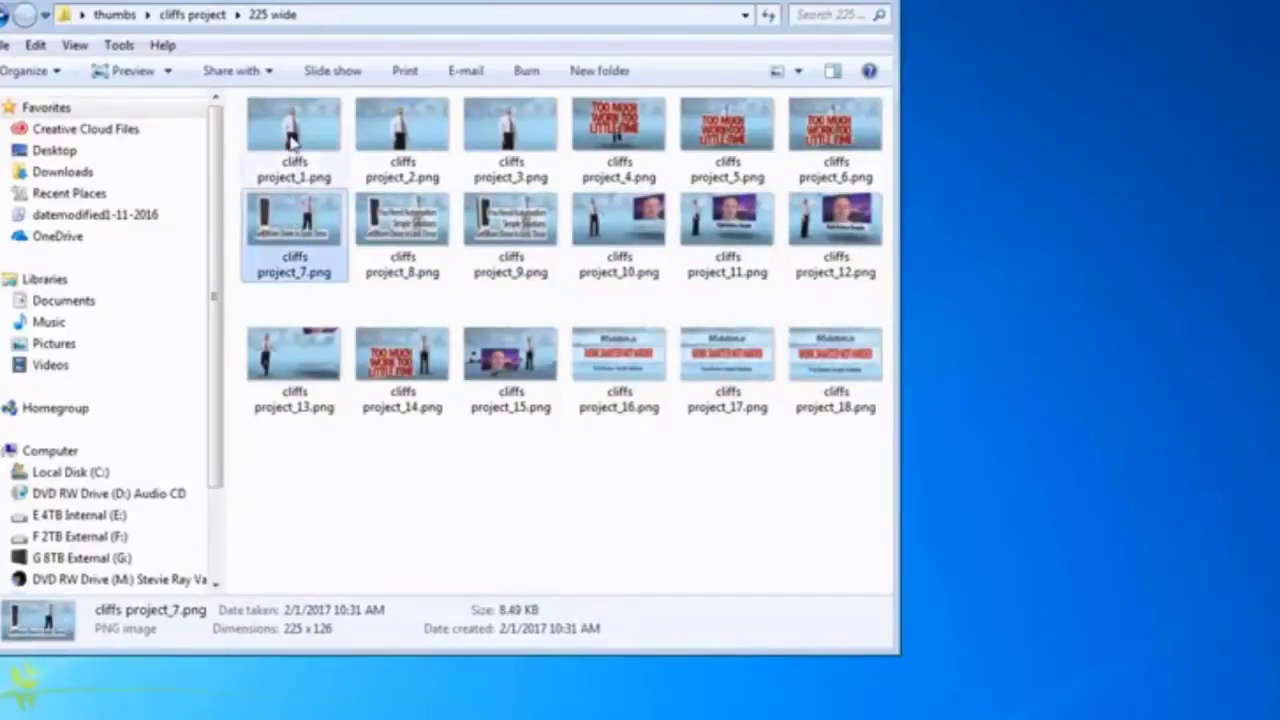
{"action": "left_click", "coordinate": [295, 140]}
{"action": "left_click", "coordinate": [432, 143]}
{"action": "left_click", "coordinate": [512, 143]}
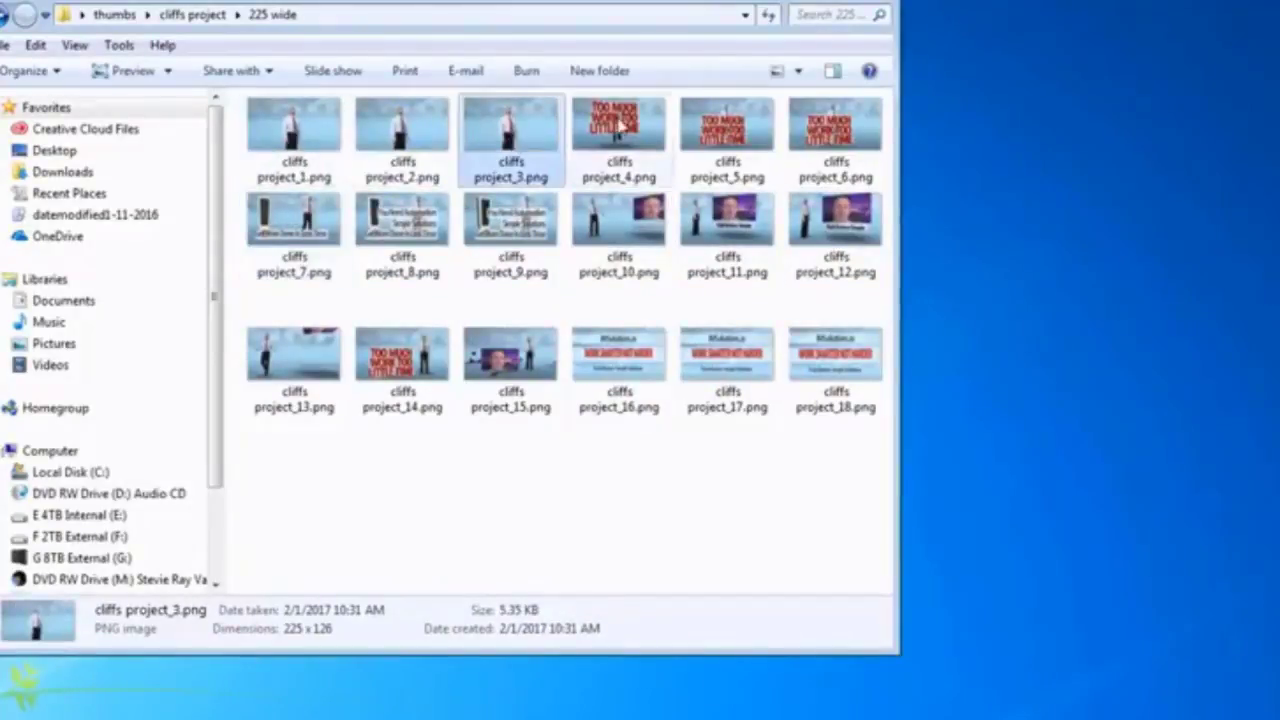
{"action": "left_click", "coordinate": [616, 128]}
{"action": "left_click", "coordinate": [740, 128]}
{"action": "left_click", "coordinate": [848, 138]}
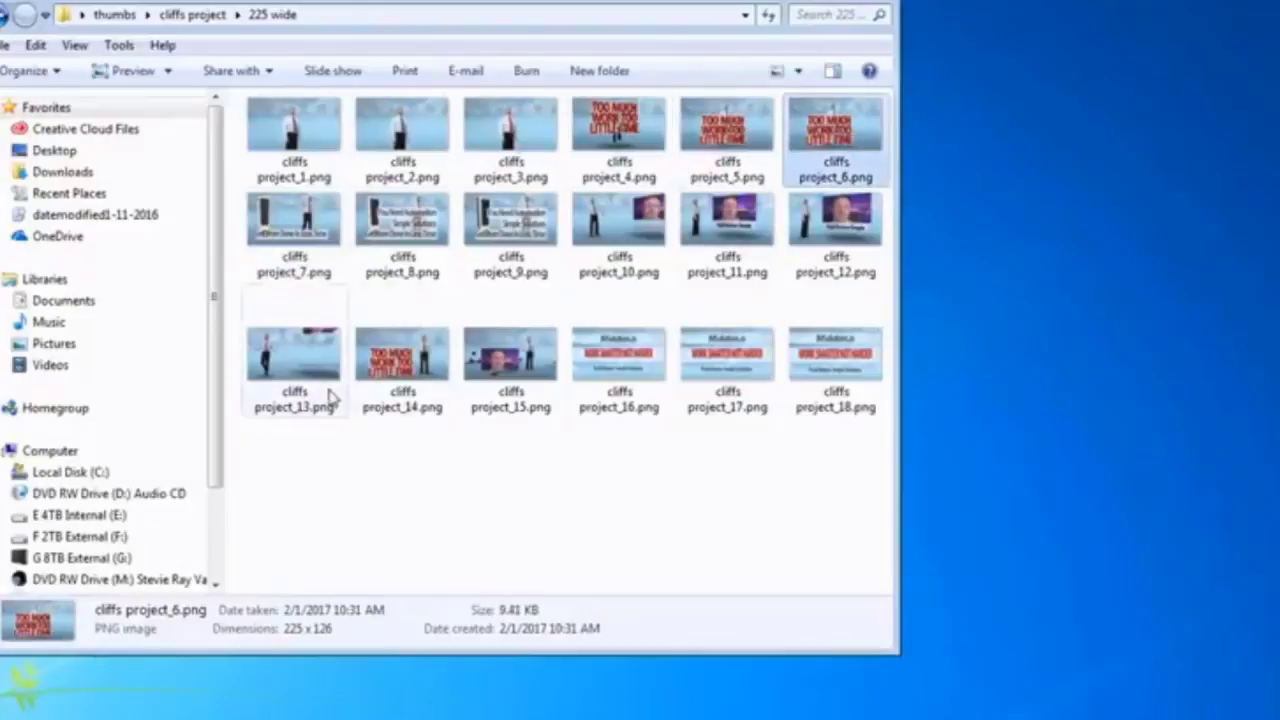
- Inspect the detailed properties of cliffs project_14.png for its dimensions and metadata, and close them without changes
{"action": "left_click", "coordinate": [382, 376]}
{"action": "right_click", "coordinate": [382, 376]}
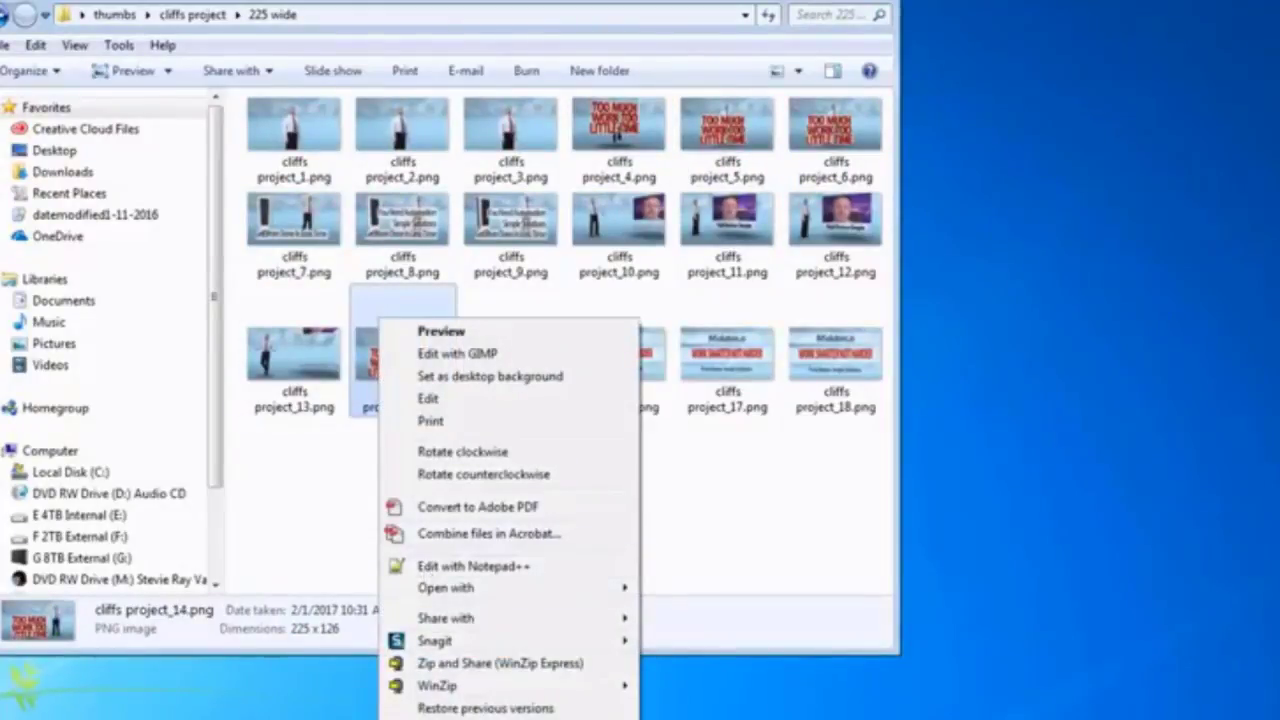
{"action": "left_click", "coordinate": [440, 719]}
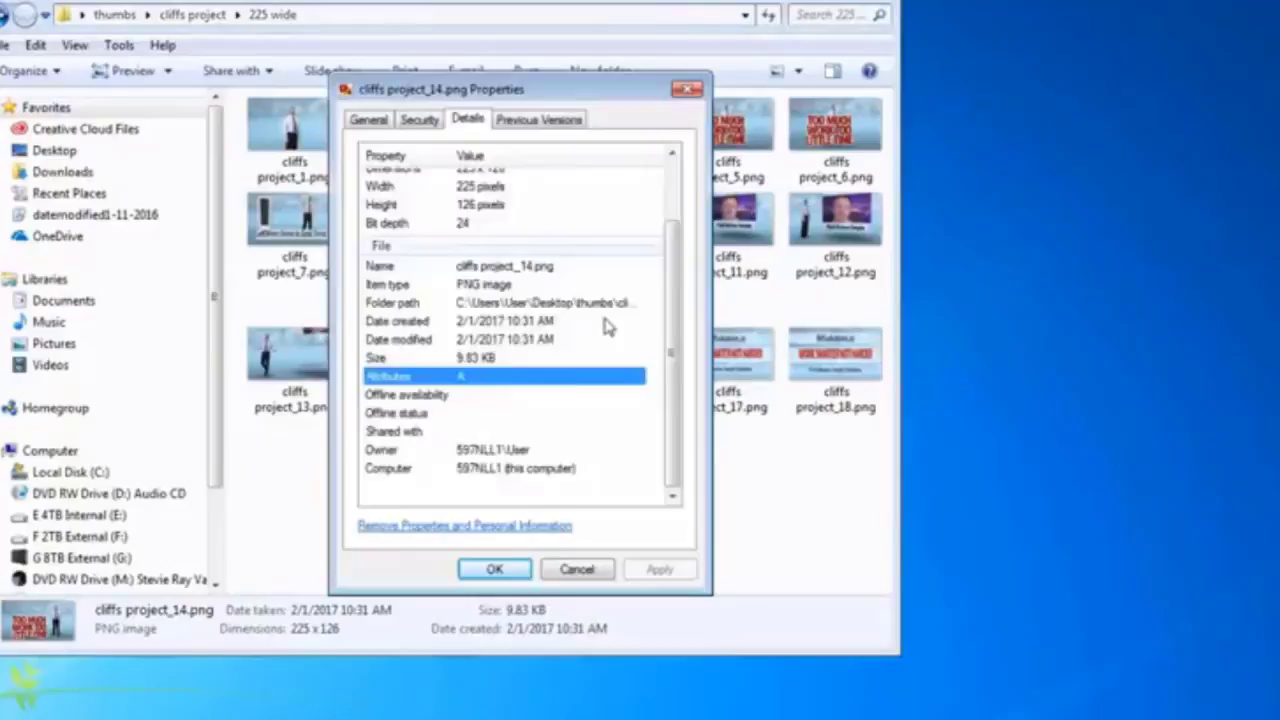
{"action": "scroll", "coordinate": [604, 320], "scroll_direction": "up", "scroll_amount": 2}
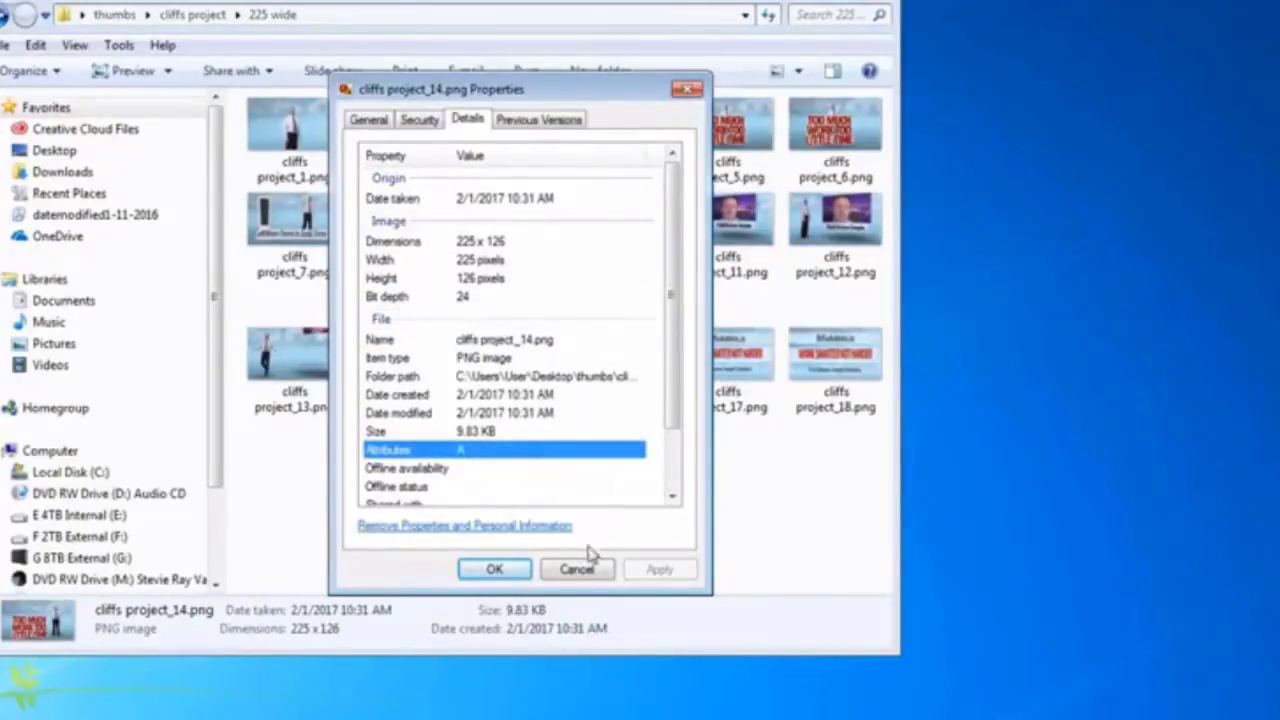
{"action": "left_click", "coordinate": [578, 578]}
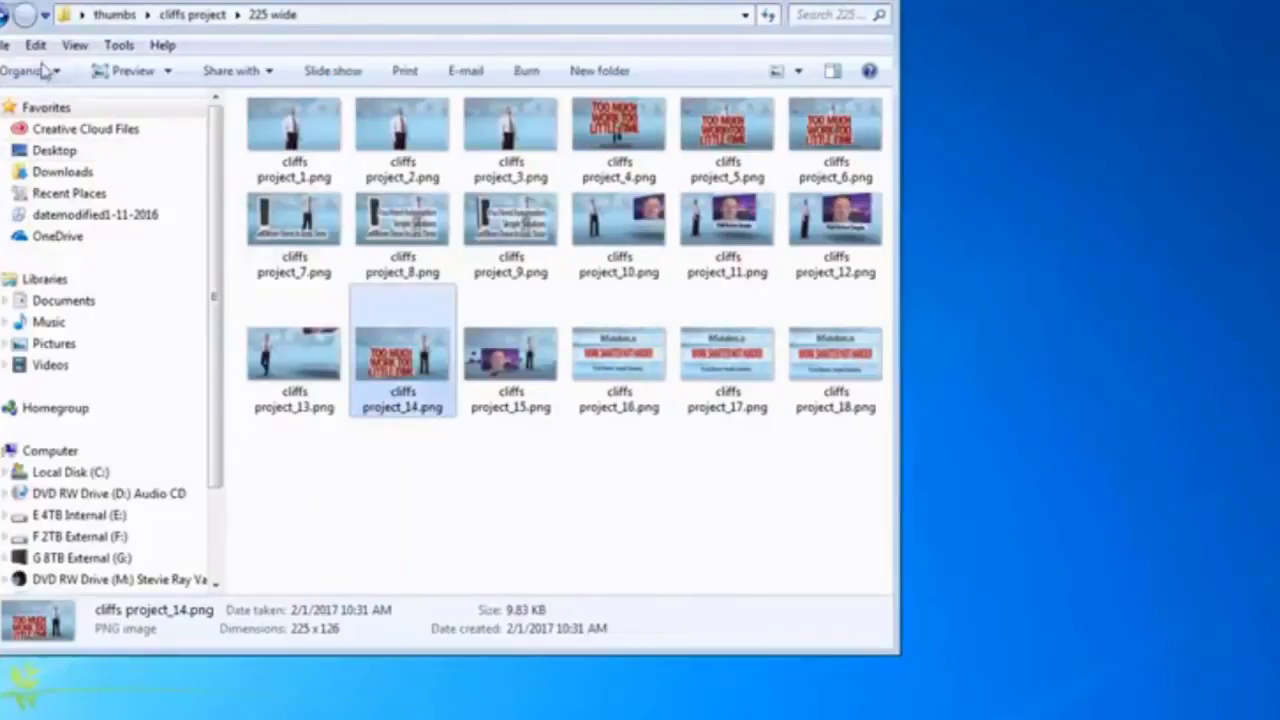
- Open the project's "full size" folder and check the details of its first six images
{"action": "left_click", "coordinate": [6, 14]}
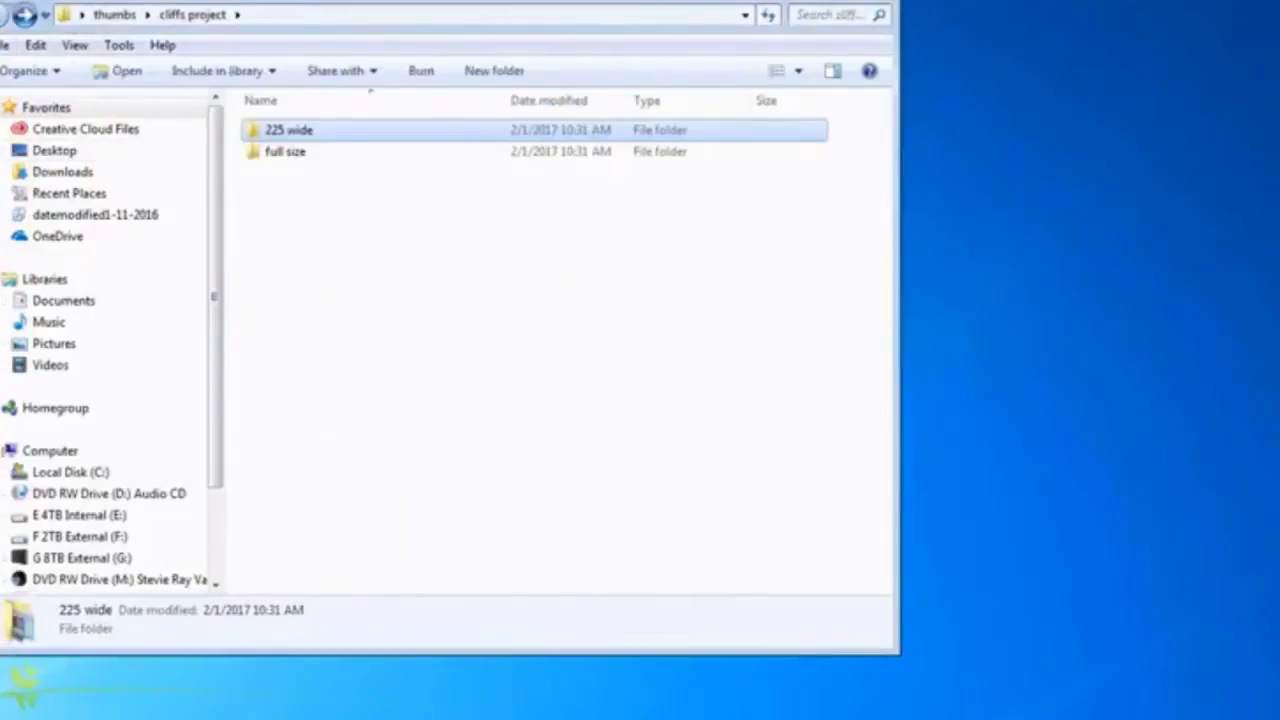
{"action": "left_click", "coordinate": [280, 160]}
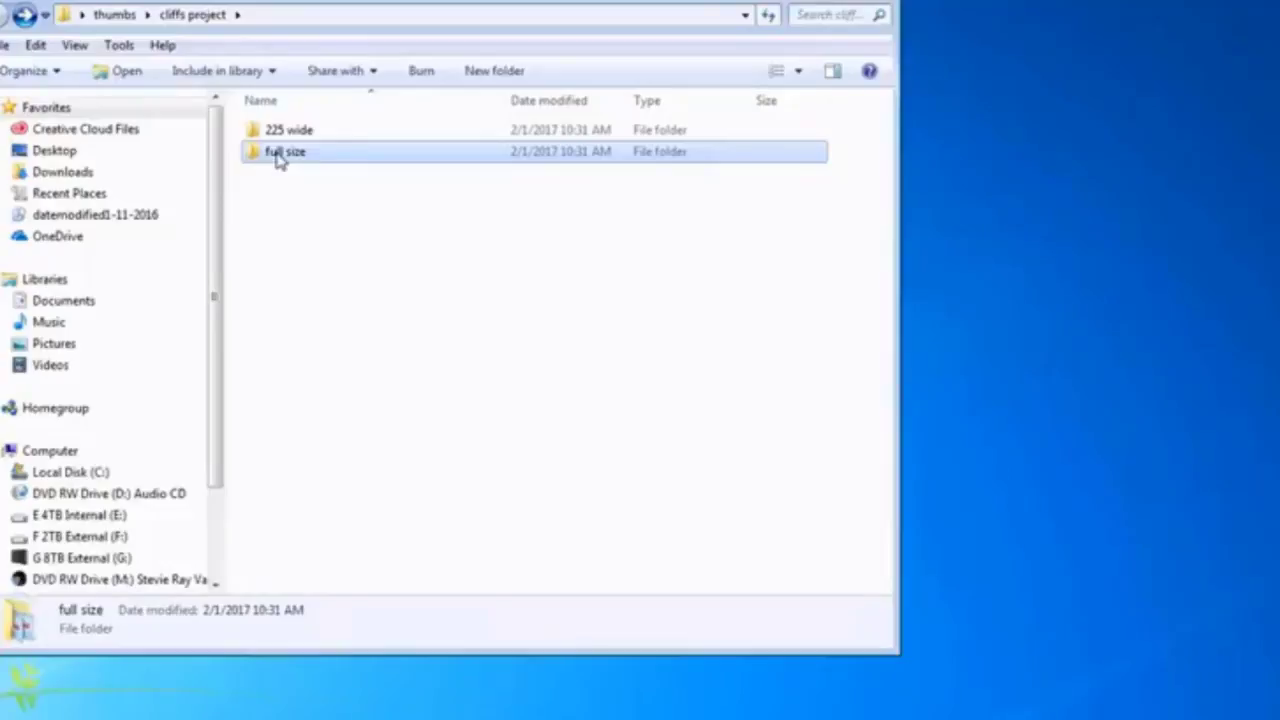
{"action": "double_click", "coordinate": [276, 155]}
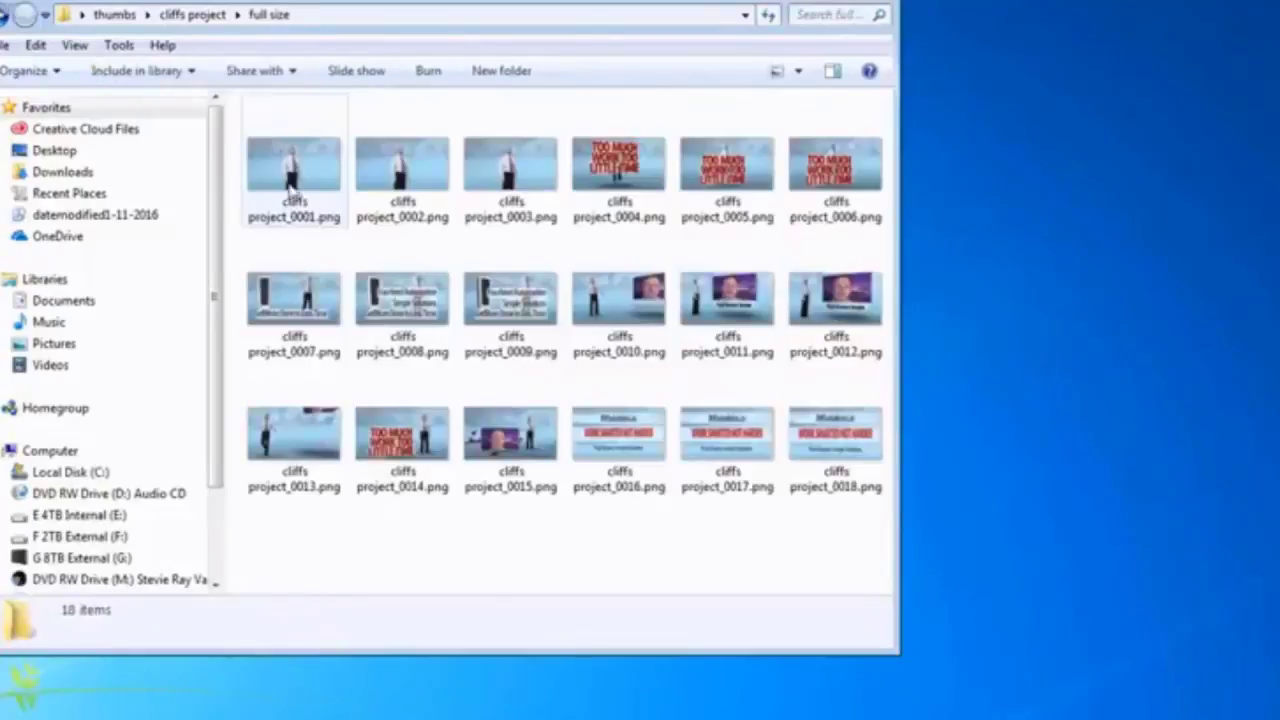
{"action": "left_click", "coordinate": [300, 188]}
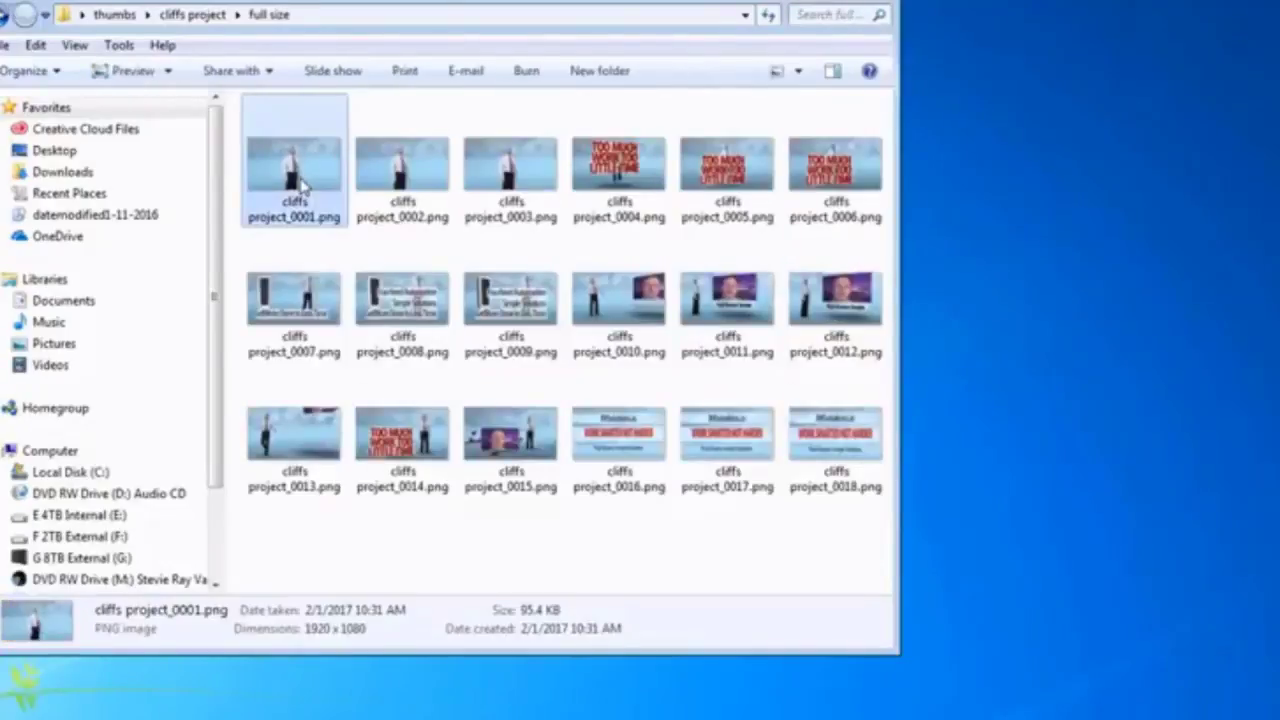
{"action": "left_click", "coordinate": [400, 200]}
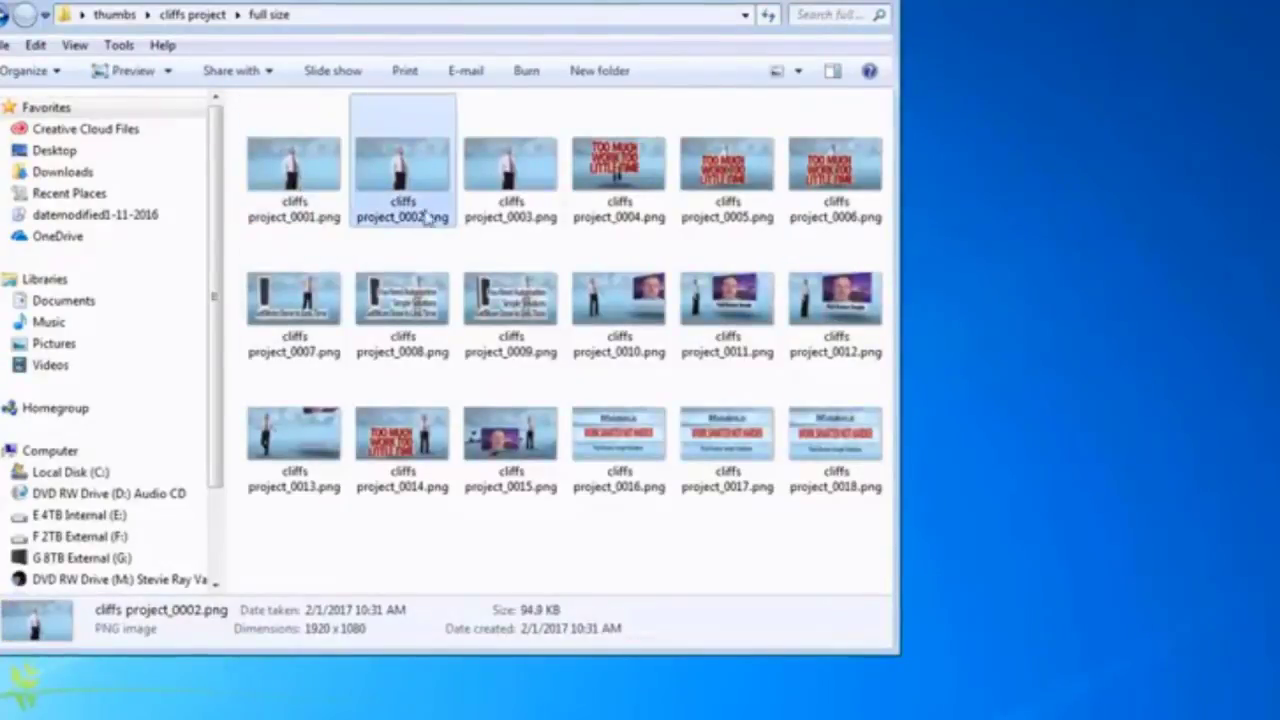
{"action": "left_click", "coordinate": [510, 208]}
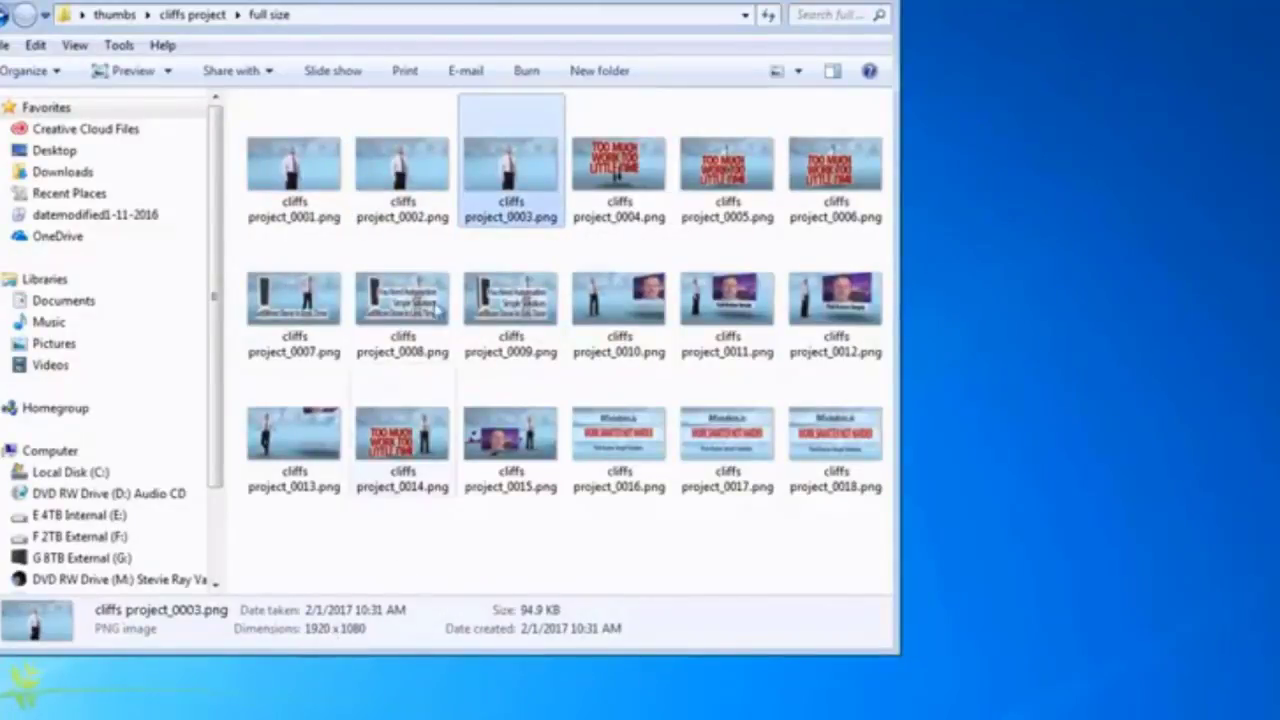
{"action": "left_click", "coordinate": [612, 190]}
{"action": "left_click", "coordinate": [735, 185]}
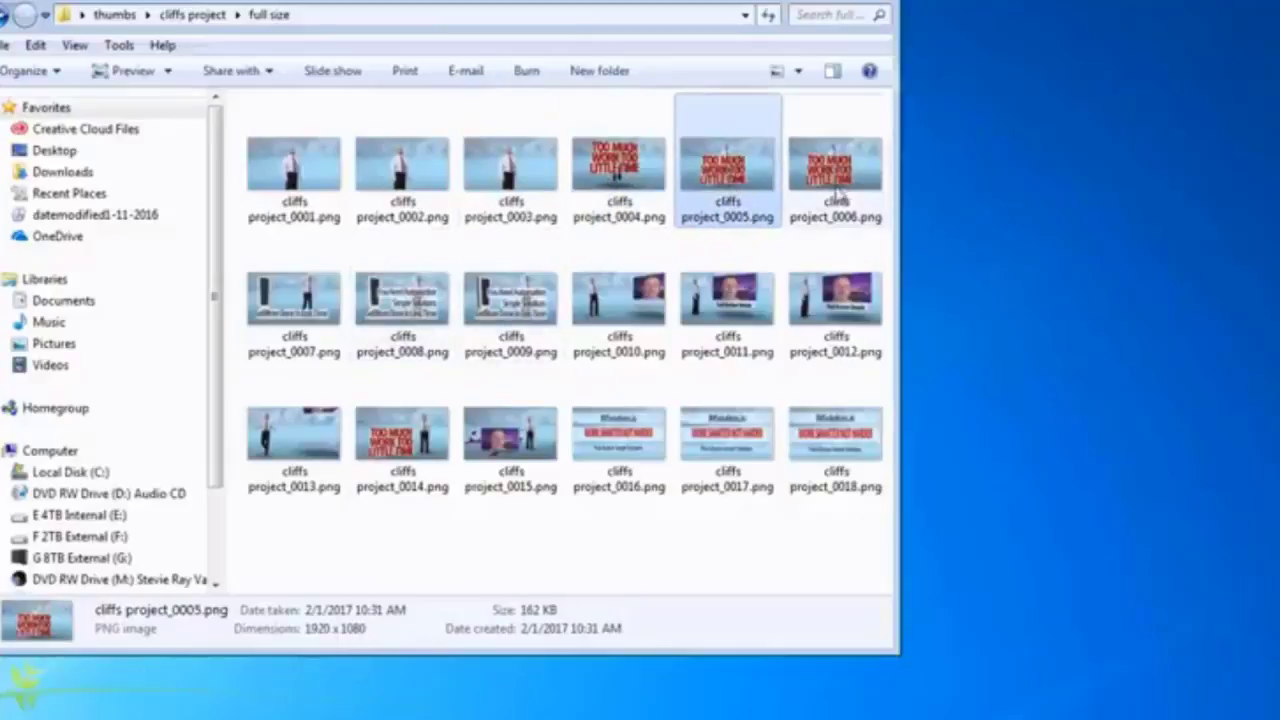
{"action": "left_click", "coordinate": [815, 212]}
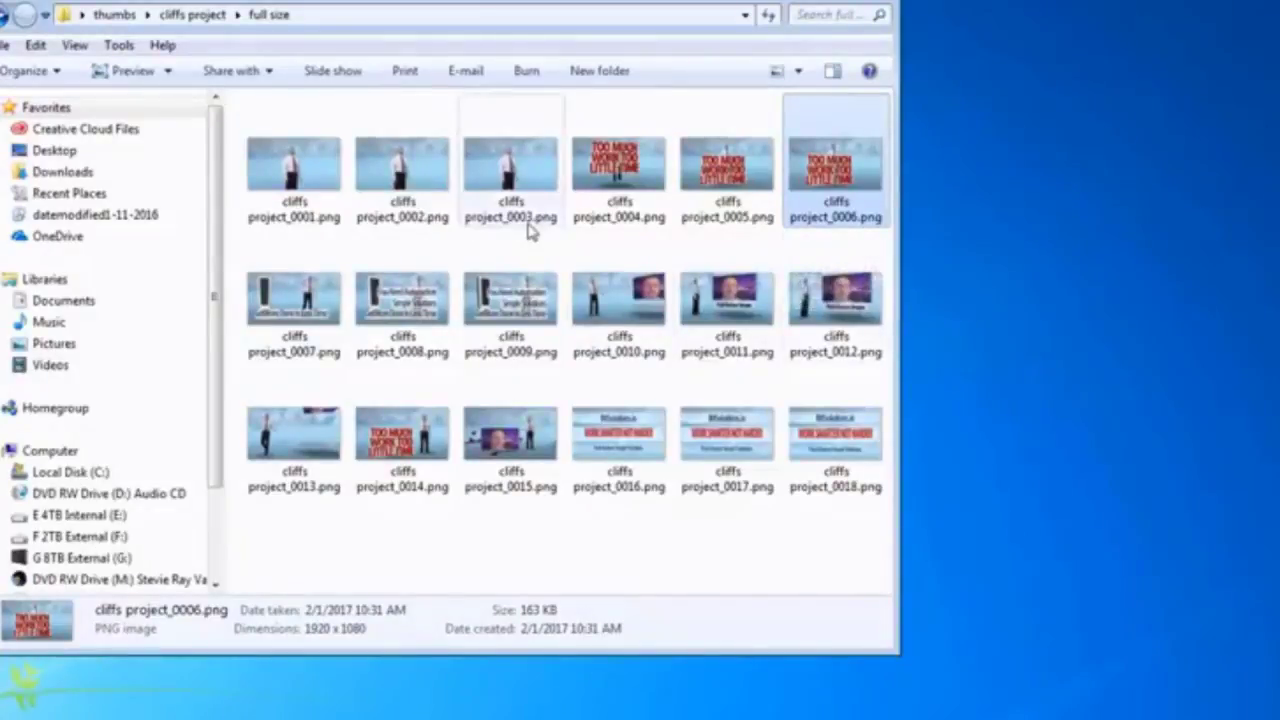
- Close the results folder and generate another set of thumbnails with an image width of 500
{"action": "left_click", "coordinate": [877, 4]}
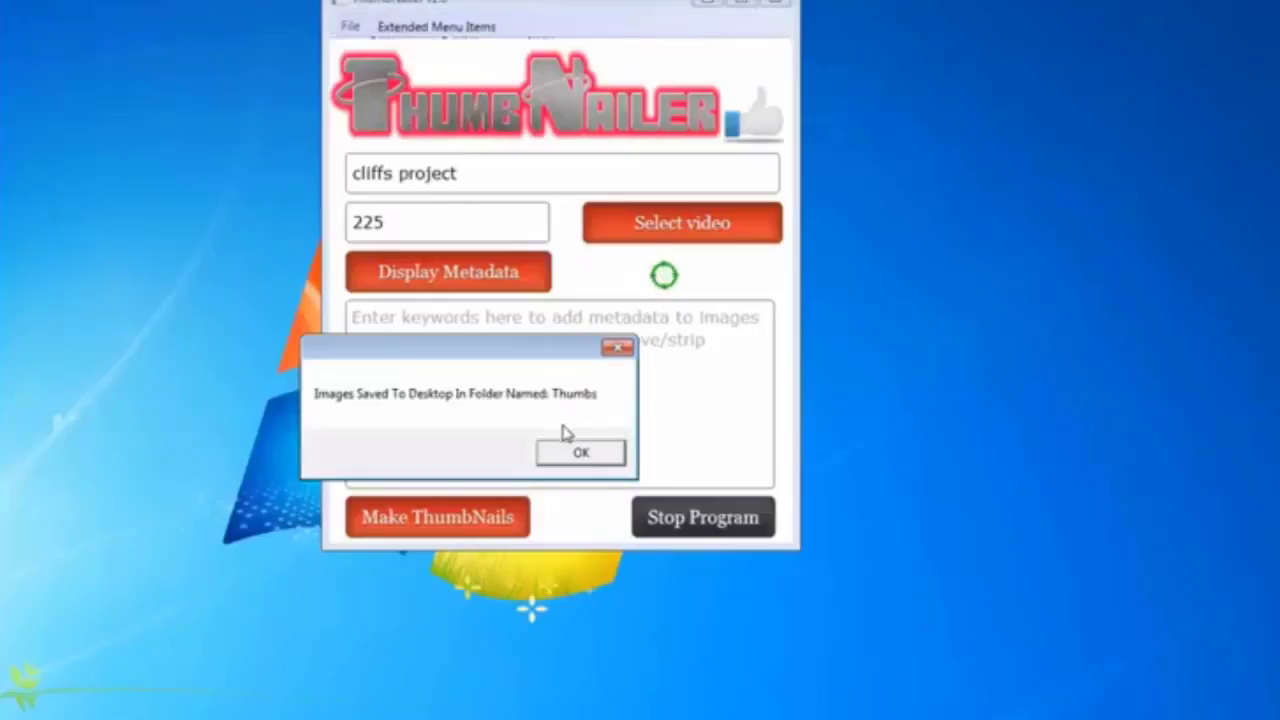
{"action": "left_click", "coordinate": [563, 455]}
{"action": "left_click", "coordinate": [386, 222]}
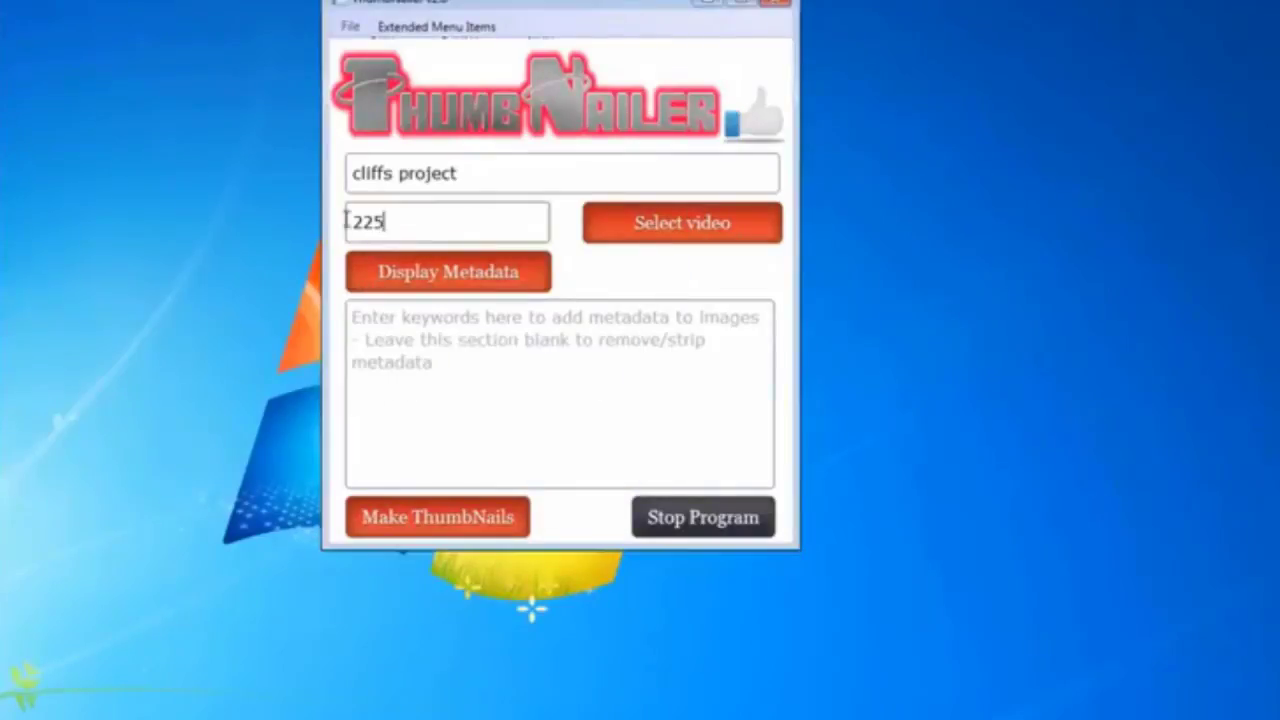
{"action": "left_click_drag", "start_coordinate": [386, 222], "coordinate": [322, 229]}
{"action": "type", "text": "500"}
{"action": "left_click", "coordinate": [443, 529]}
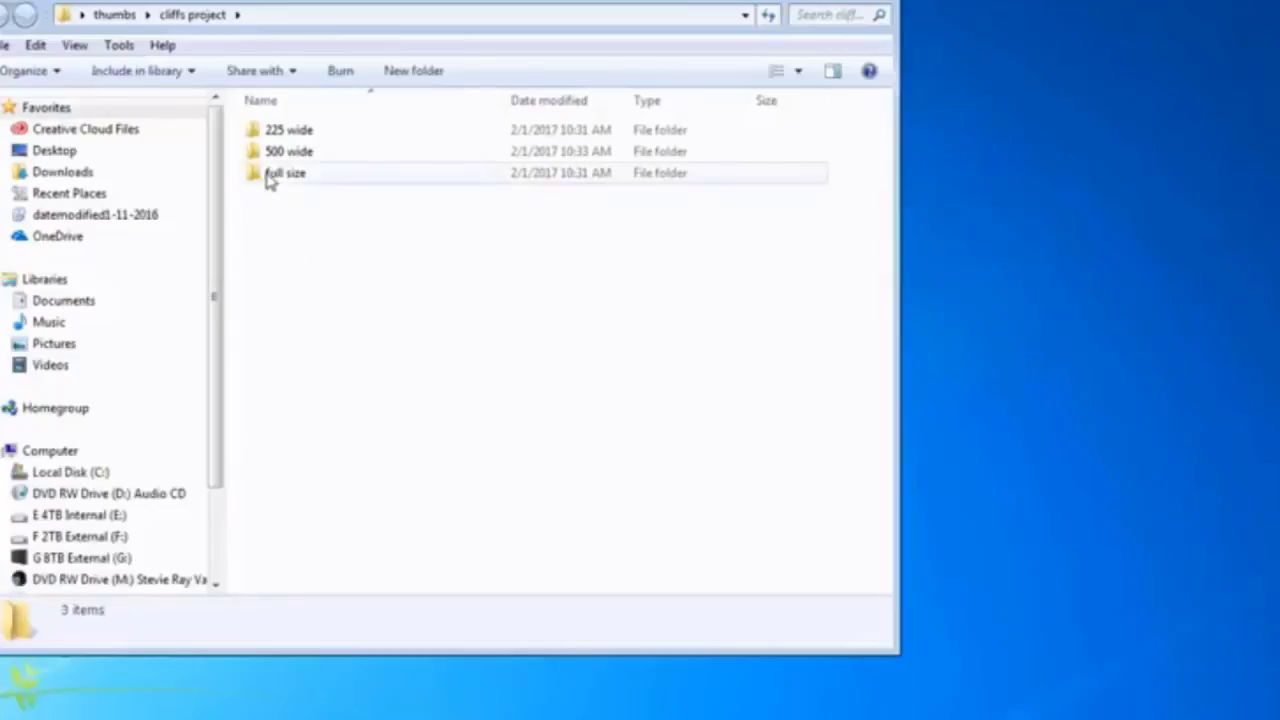
- Open the project's "500 wide" folder and check the details of a sampling of its images, including their dimensions
{"action": "double_click", "coordinate": [297, 158]}
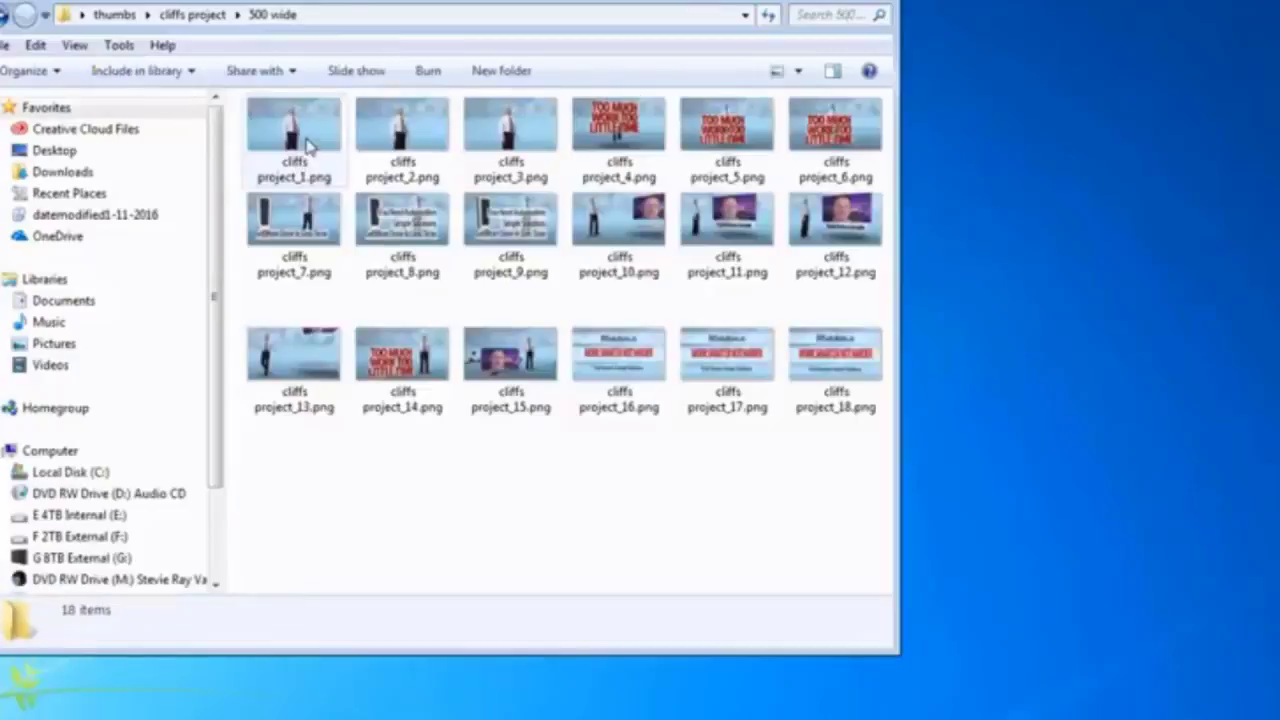
{"action": "left_click", "coordinate": [310, 145]}
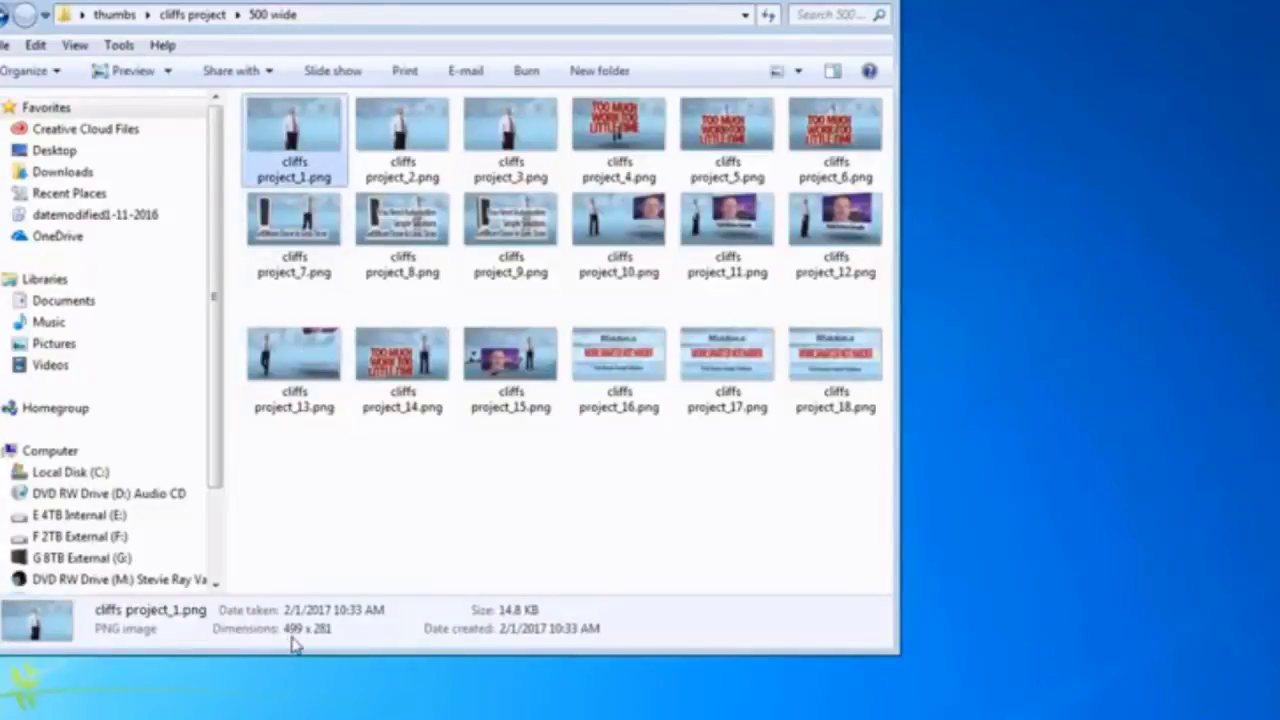
{"action": "left_click", "coordinate": [424, 222]}
{"action": "left_click", "coordinate": [520, 228]}
{"action": "left_click", "coordinate": [700, 240]}
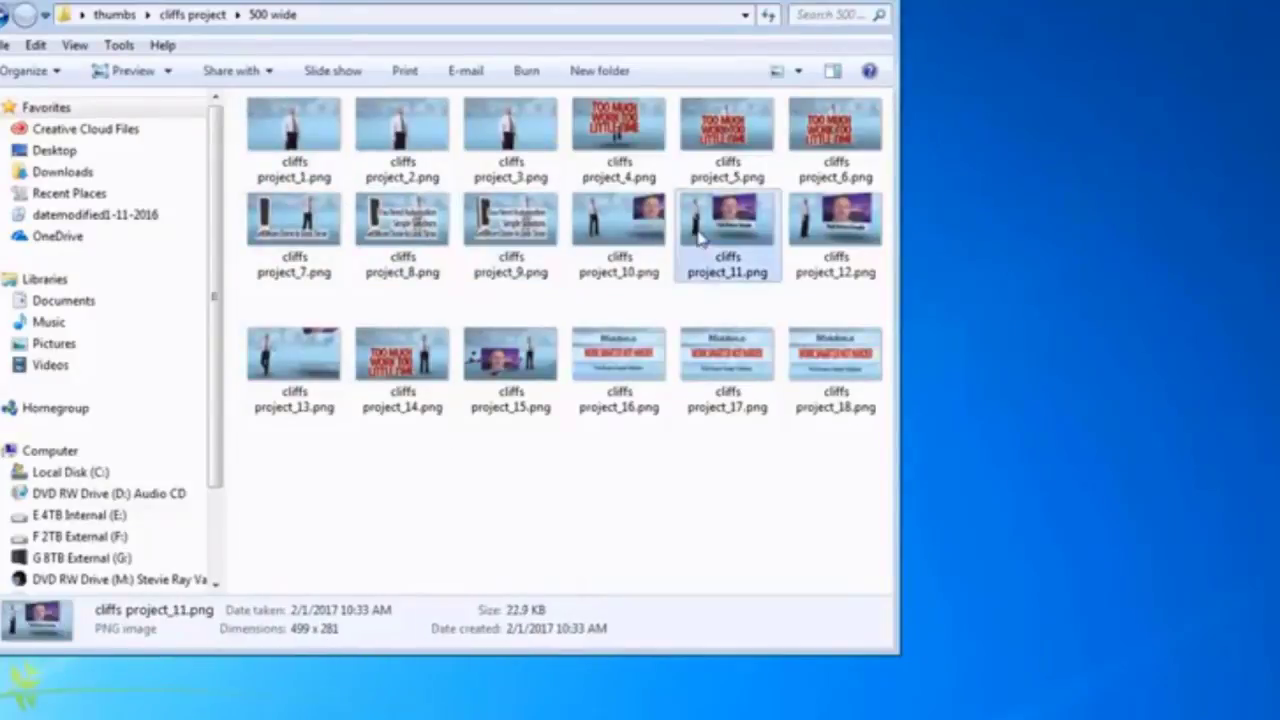
{"action": "left_click", "coordinate": [847, 256]}
{"action": "left_click", "coordinate": [836, 390]}
{"action": "left_click", "coordinate": [603, 375]}
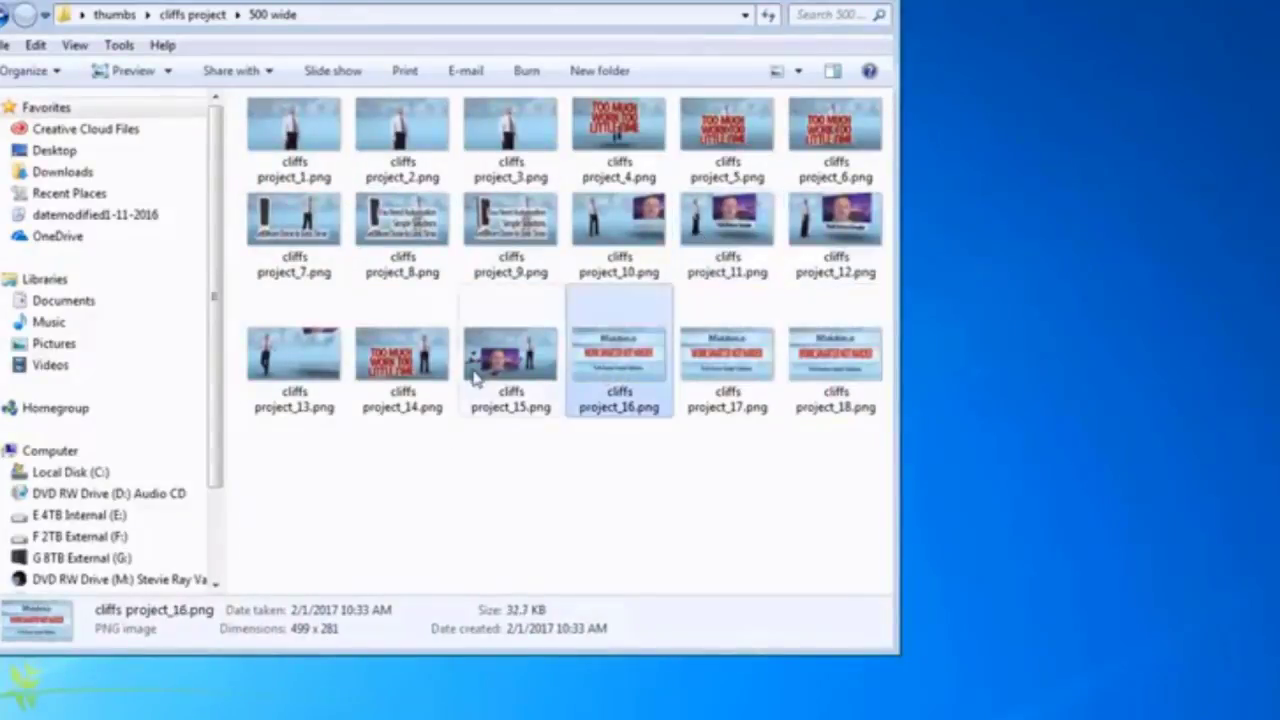
{"action": "left_click", "coordinate": [476, 373]}
{"action": "left_click", "coordinate": [400, 368]}
{"action": "left_click", "coordinate": [282, 366]}
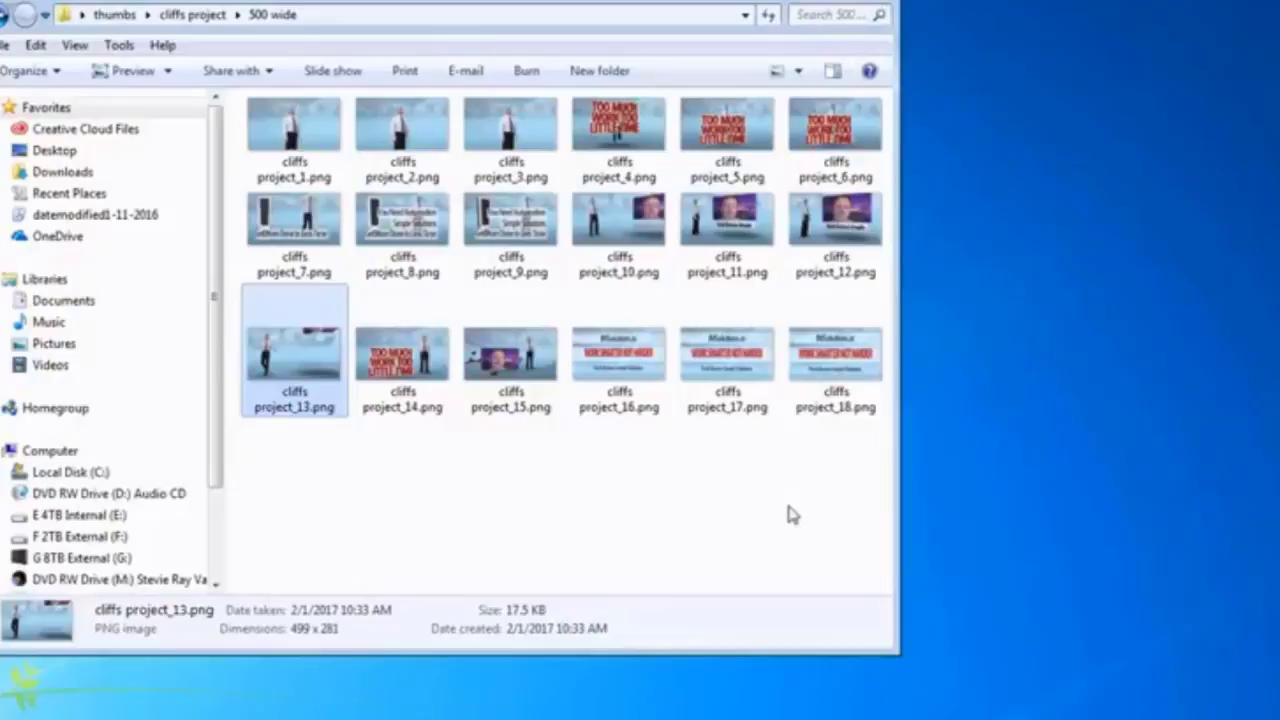
- Review the thumbs folder and its cliffs project subfolder, close the results window, and dismiss the images-saved message
{"action": "left_click", "coordinate": [6, 14]}
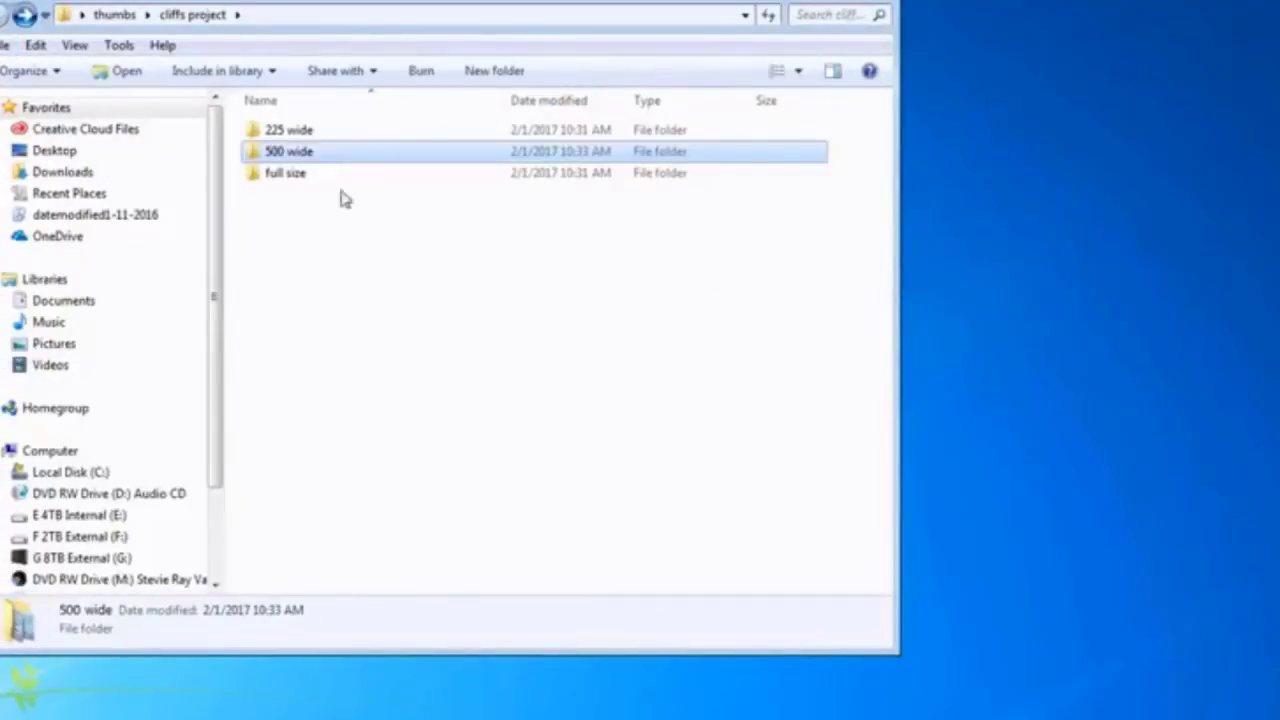
{"action": "left_click", "coordinate": [120, 16]}
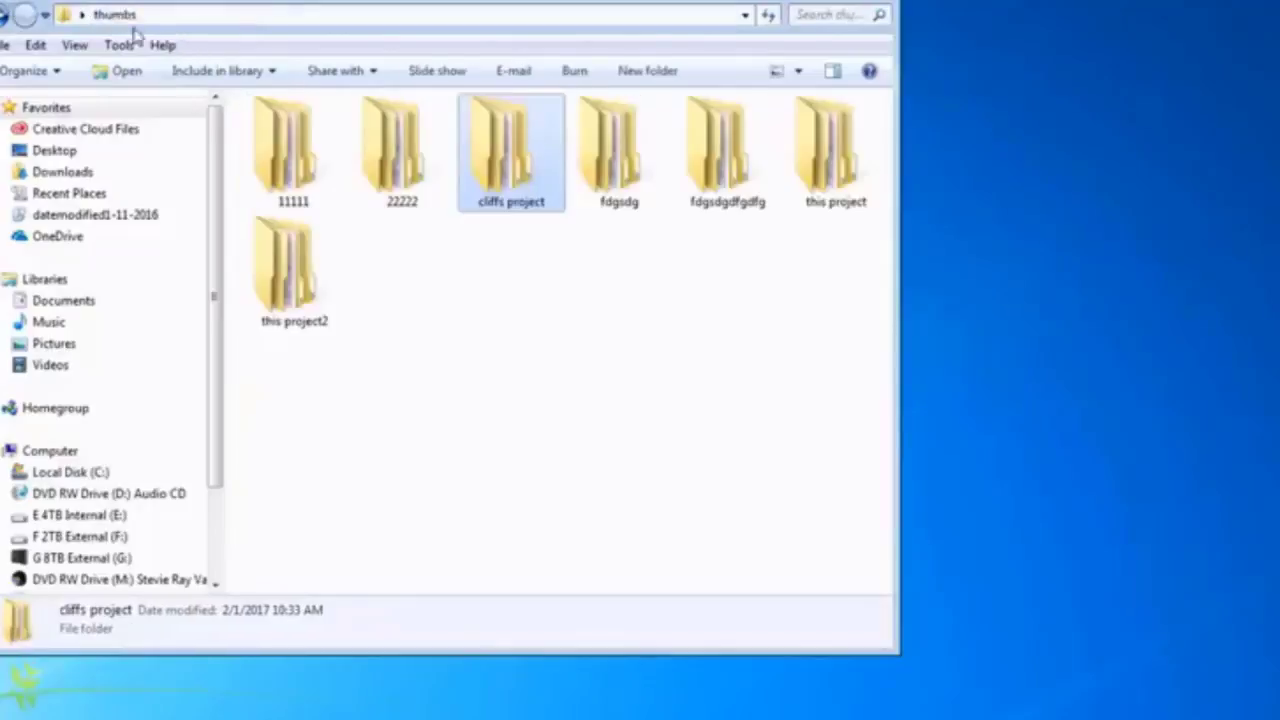
{"action": "double_click", "coordinate": [524, 168]}
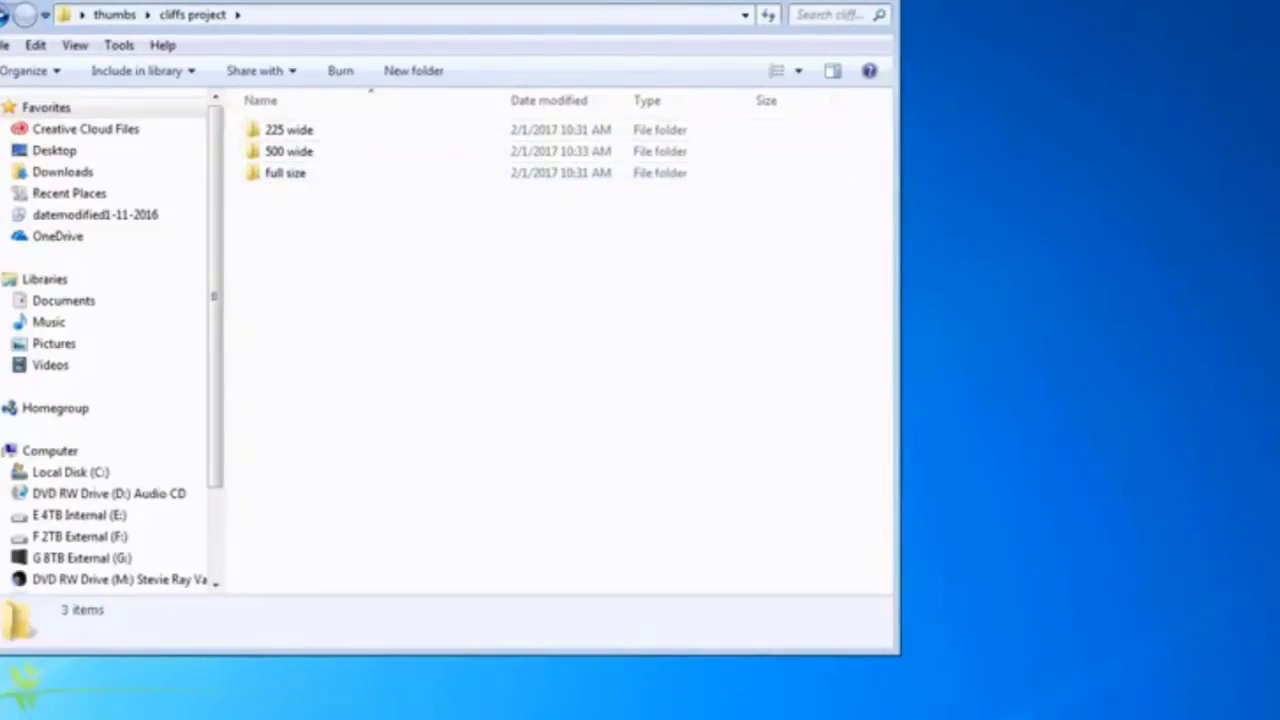
{"action": "left_click", "coordinate": [886, 8]}
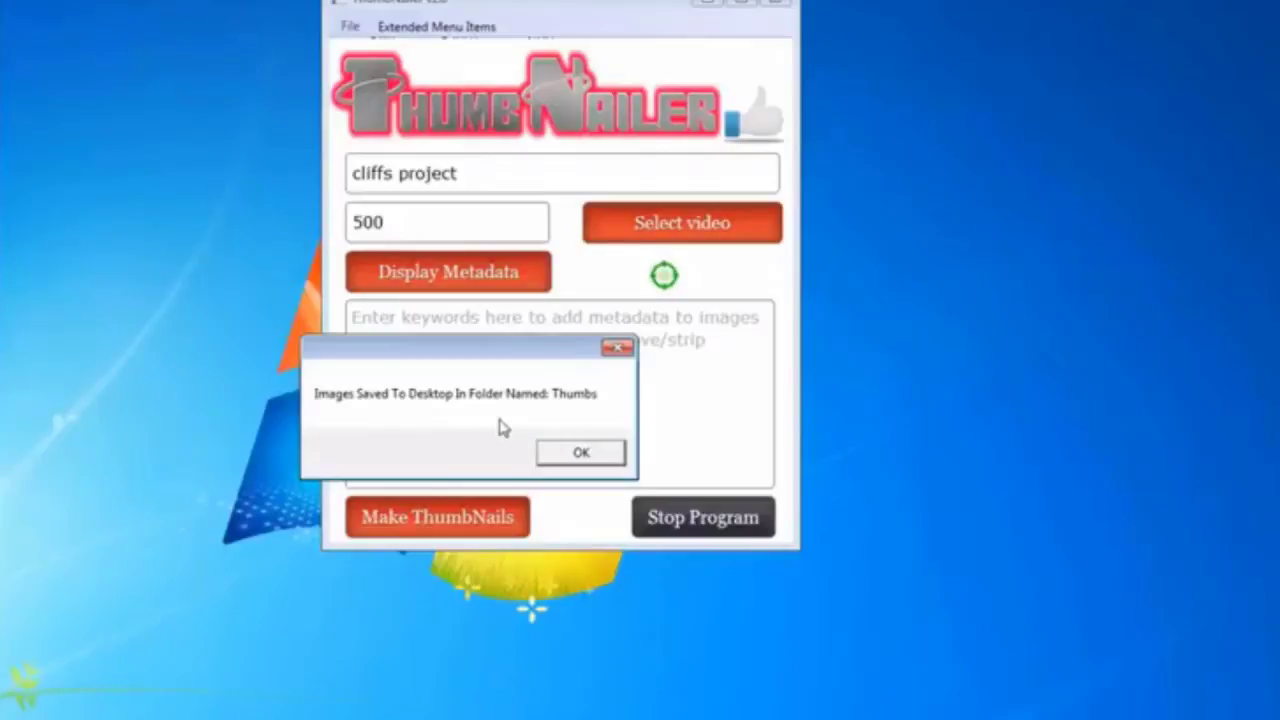
{"action": "left_click", "coordinate": [580, 451]}
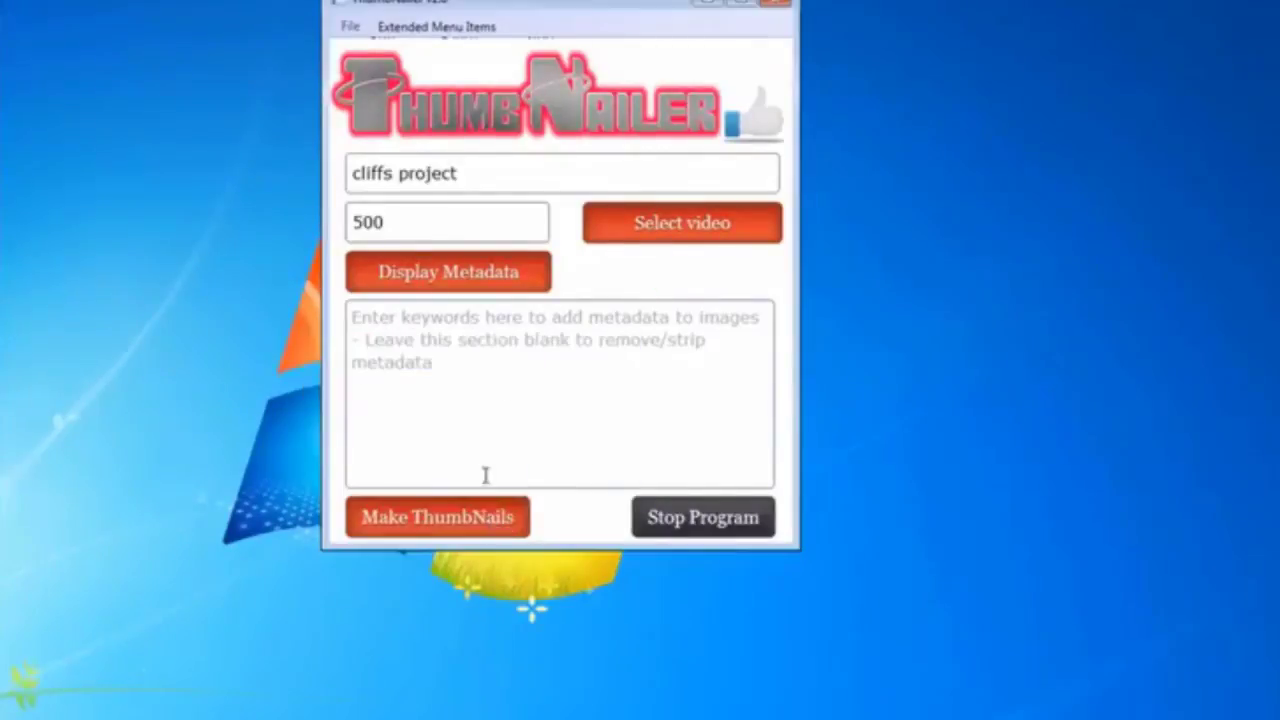
- Display the metadata of cliffs project_3.png from the cliffs project's "500 wide" folder
{"action": "left_click", "coordinate": [452, 283]}
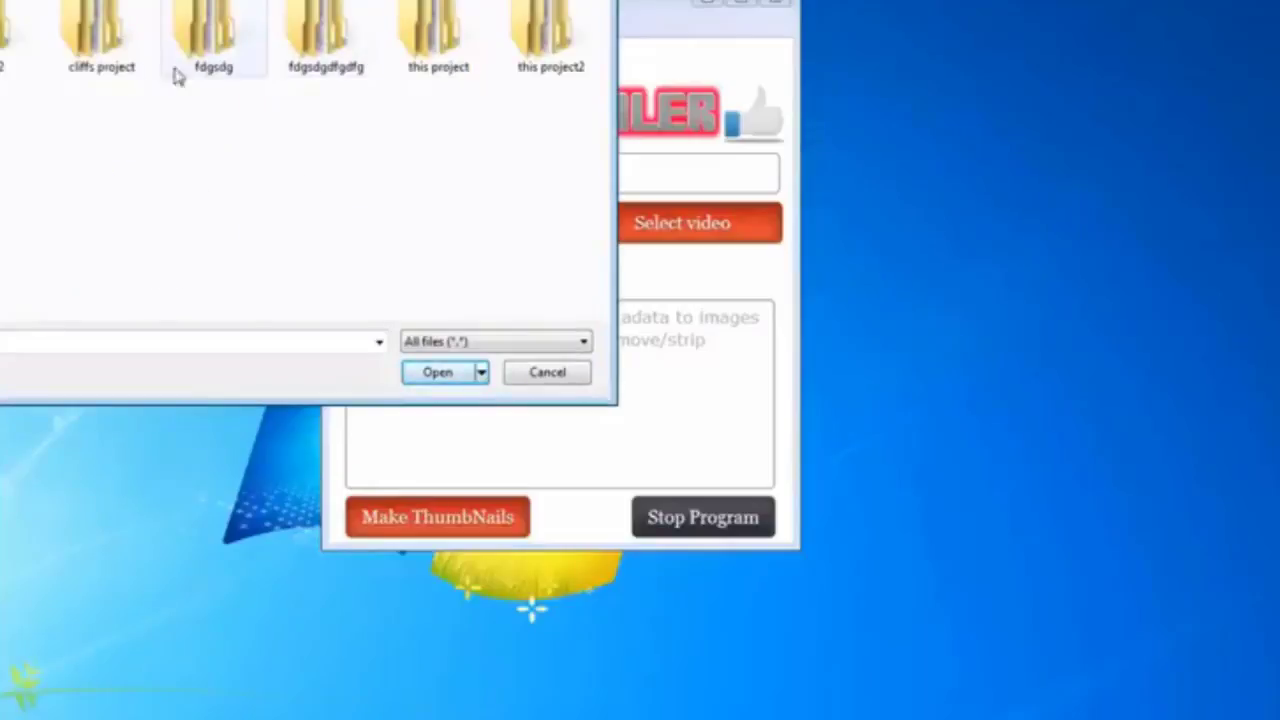
{"action": "double_click", "coordinate": [113, 50]}
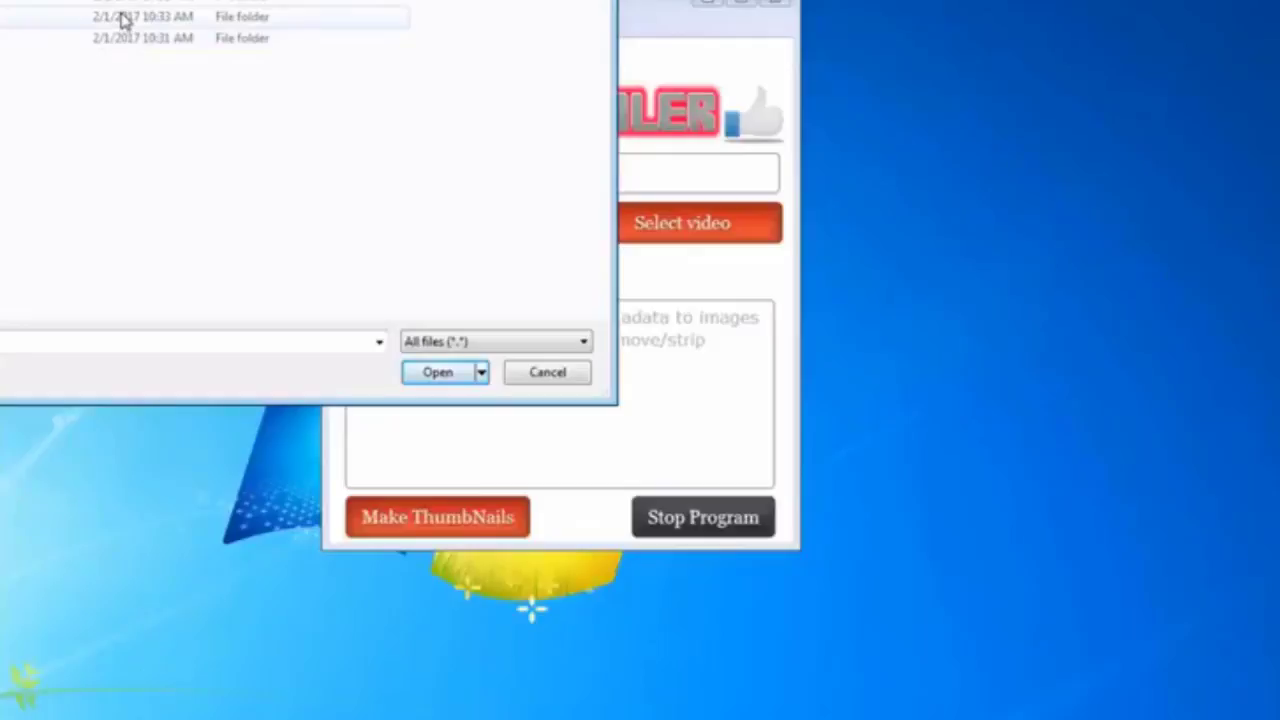
{"action": "double_click", "coordinate": [122, 20]}
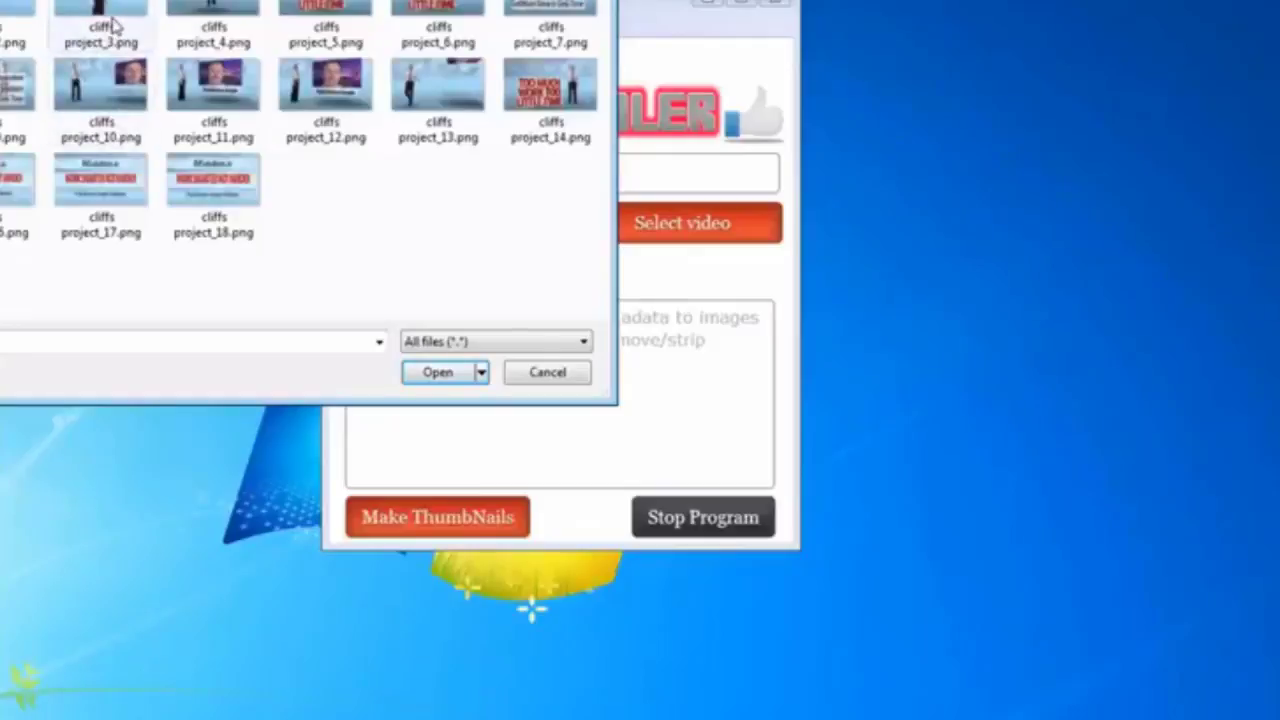
{"action": "left_click", "coordinate": [98, 30]}
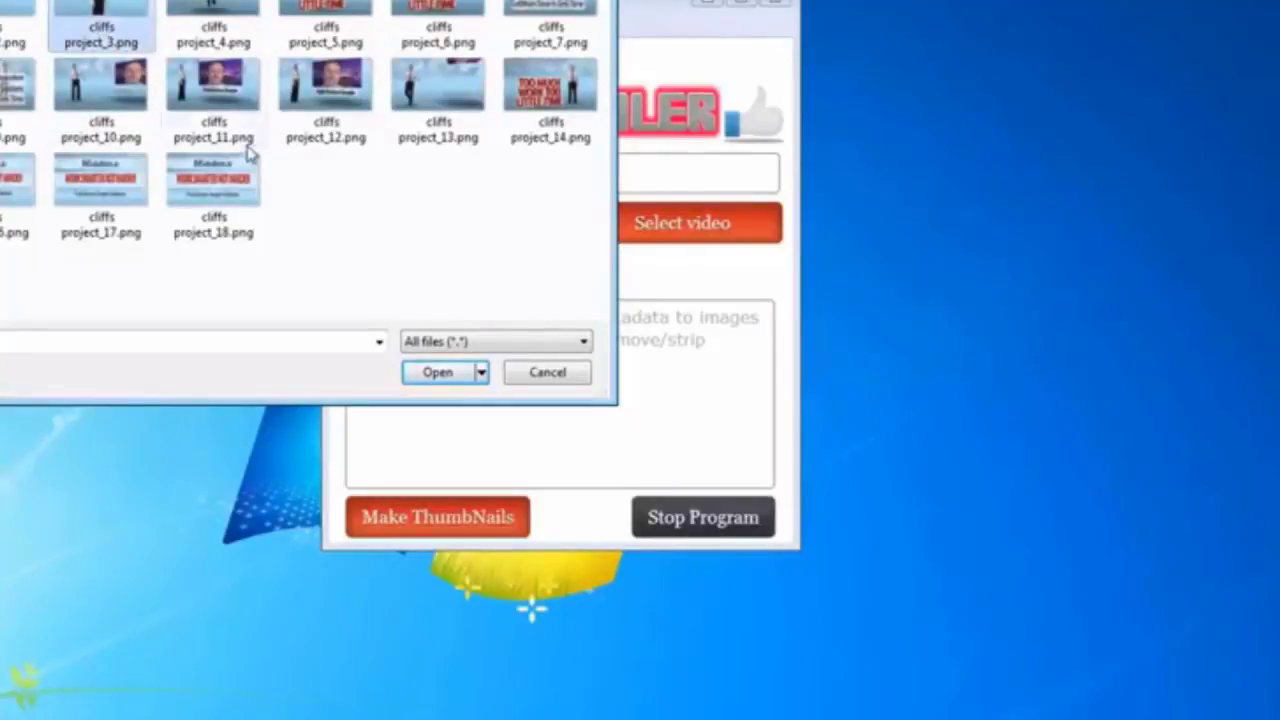
{"action": "left_click", "coordinate": [436, 376]}
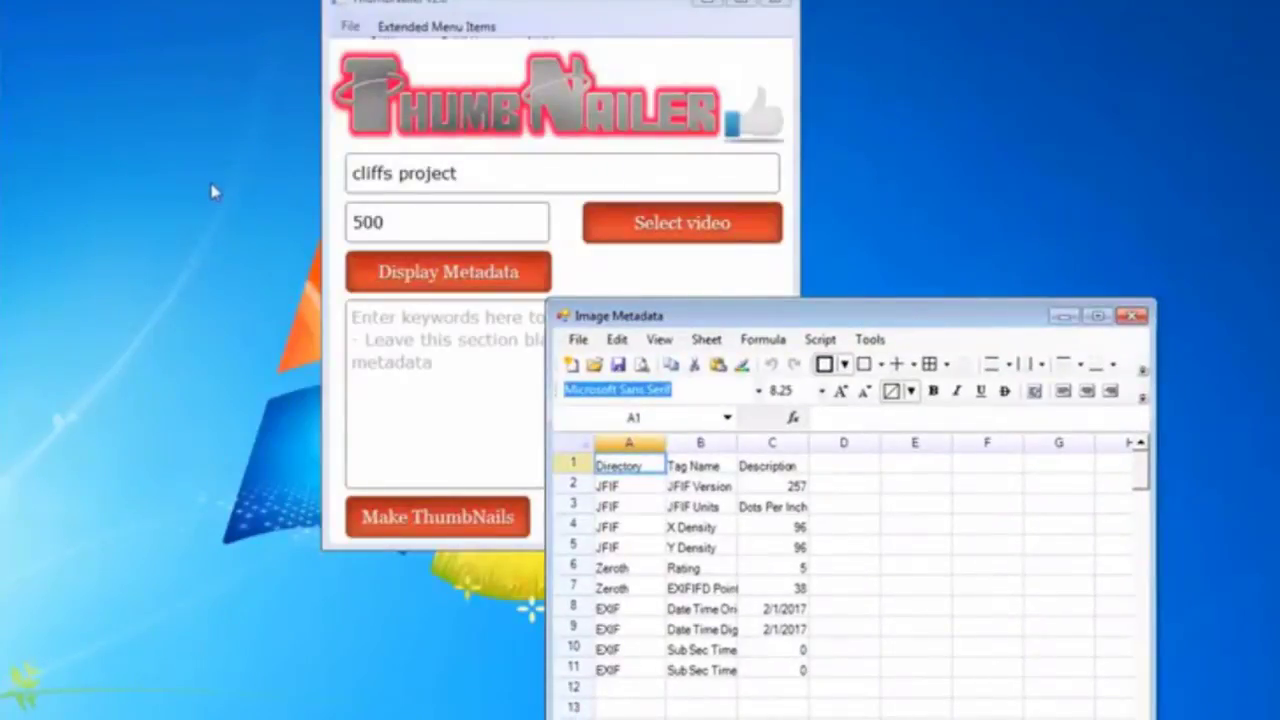
- Reposition the Image Metadata window, widen its columns to read the full tag names and descriptions, and close it
{"action": "left_click_drag", "start_coordinate": [766, 313], "coordinate": [447, 12]}
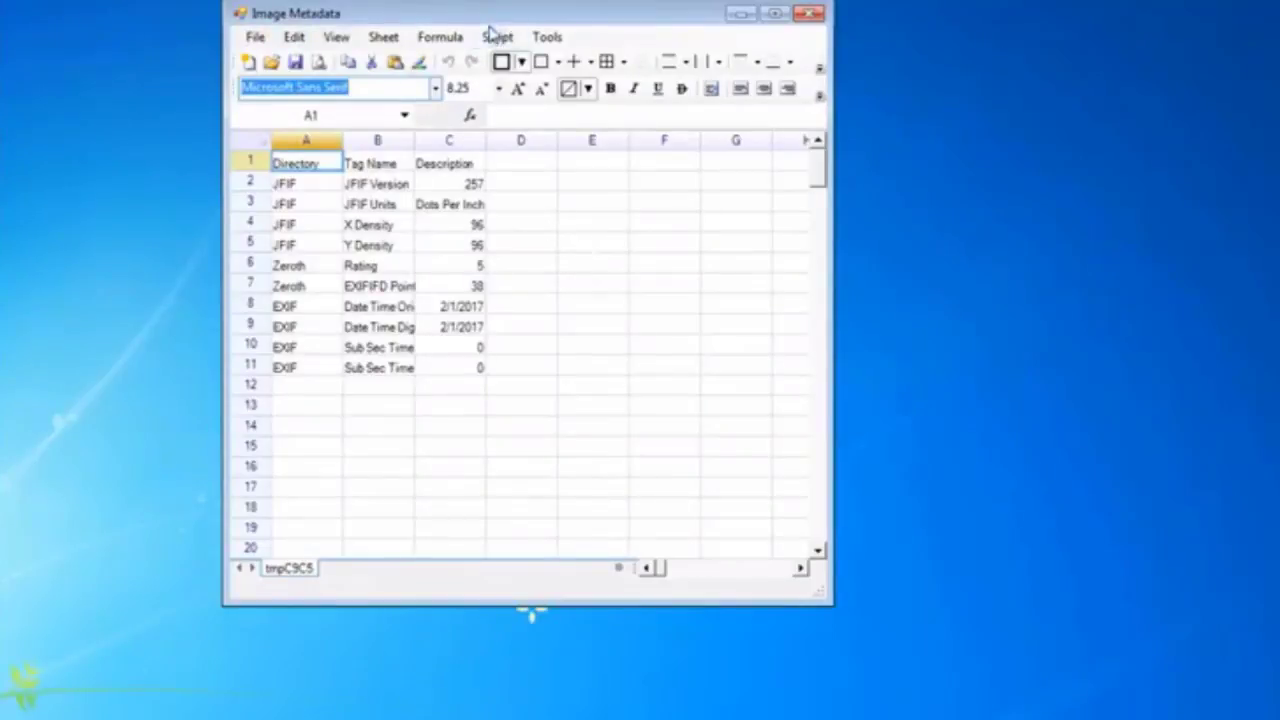
{"action": "left_click_drag", "start_coordinate": [500, 18], "coordinate": [541, 0]}
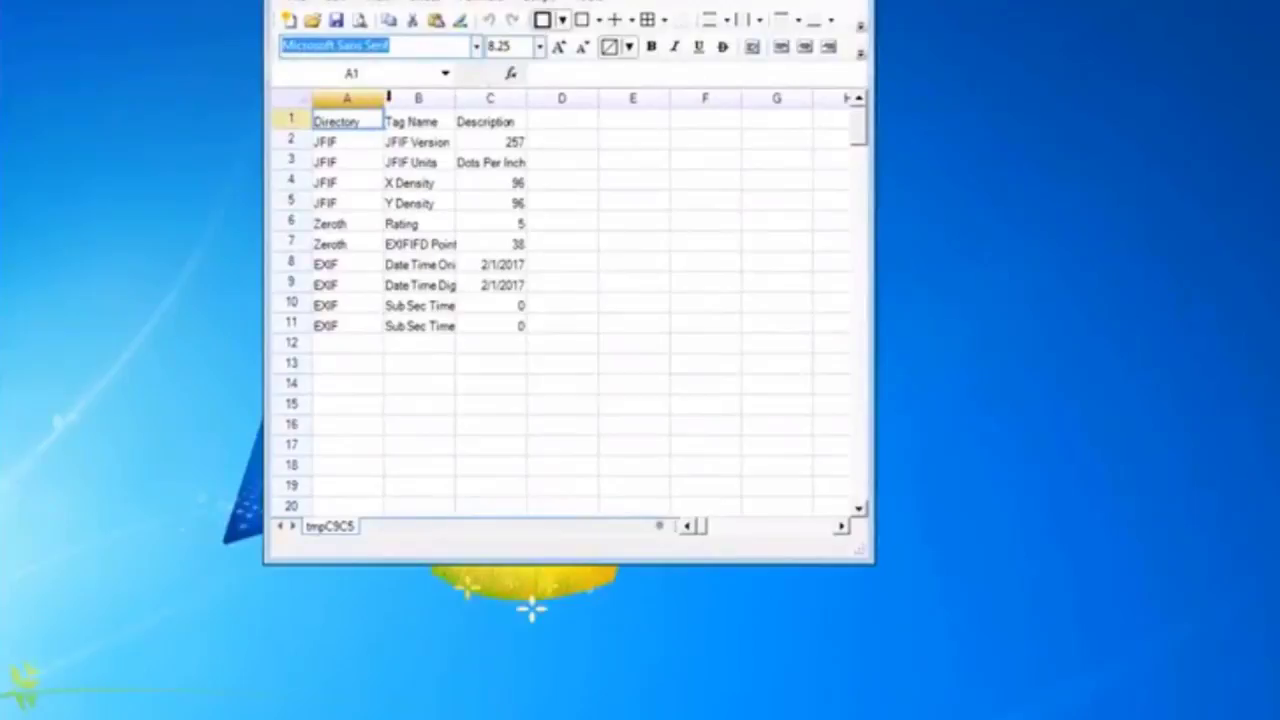
{"action": "left_click_drag", "start_coordinate": [386, 102], "coordinate": [762, 98]}
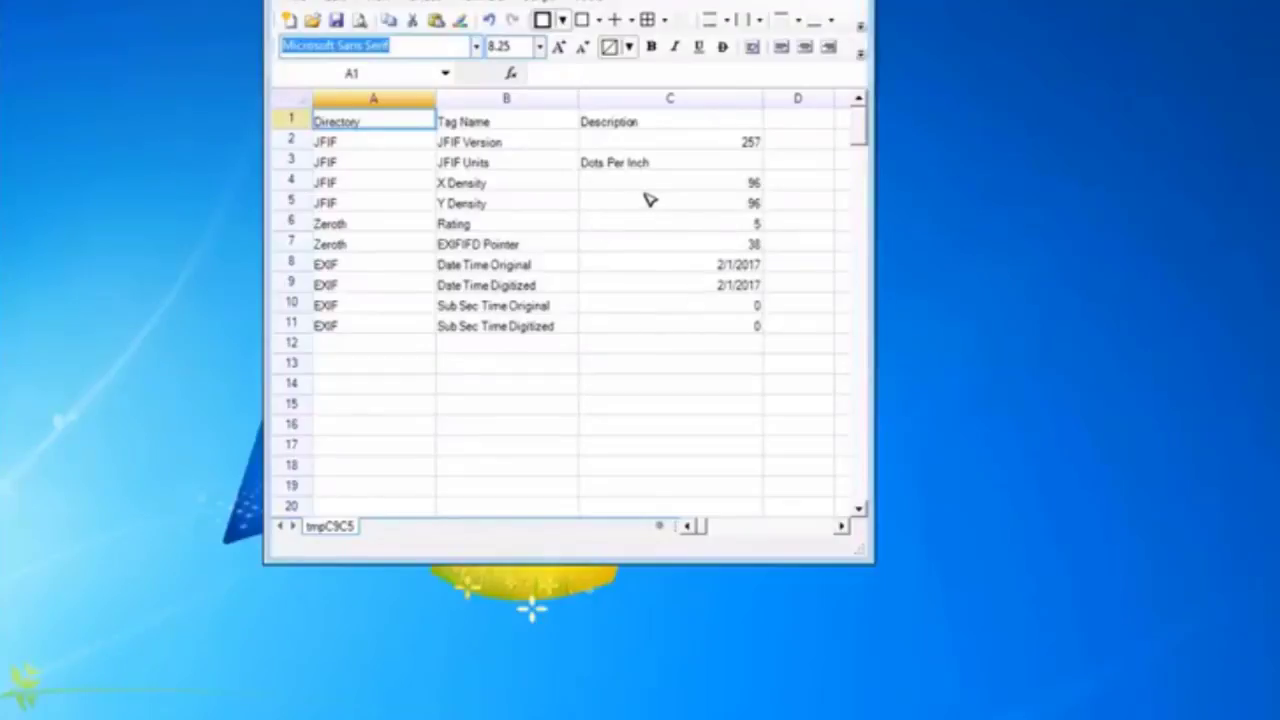
{"action": "left_click", "coordinate": [850, 1]}
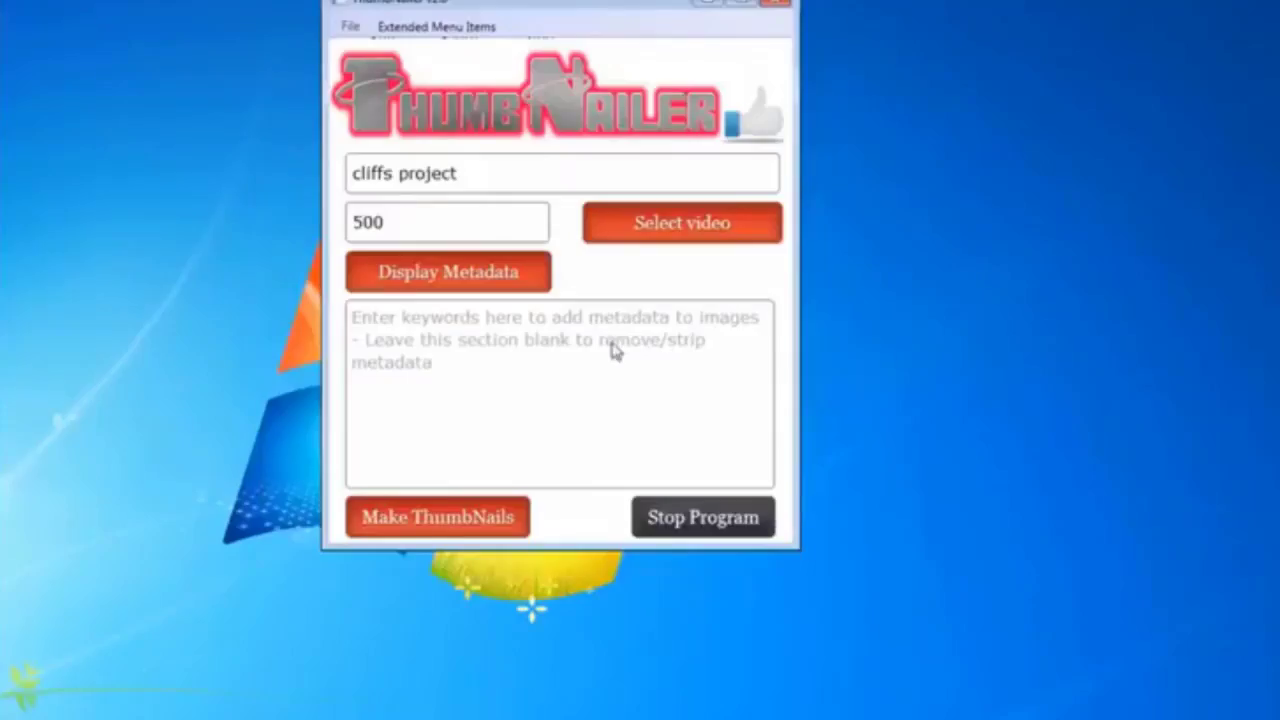
- Paste the copied list of private label rights keywords as metadata for the images
{"action": "left_click", "coordinate": [441, 361]}
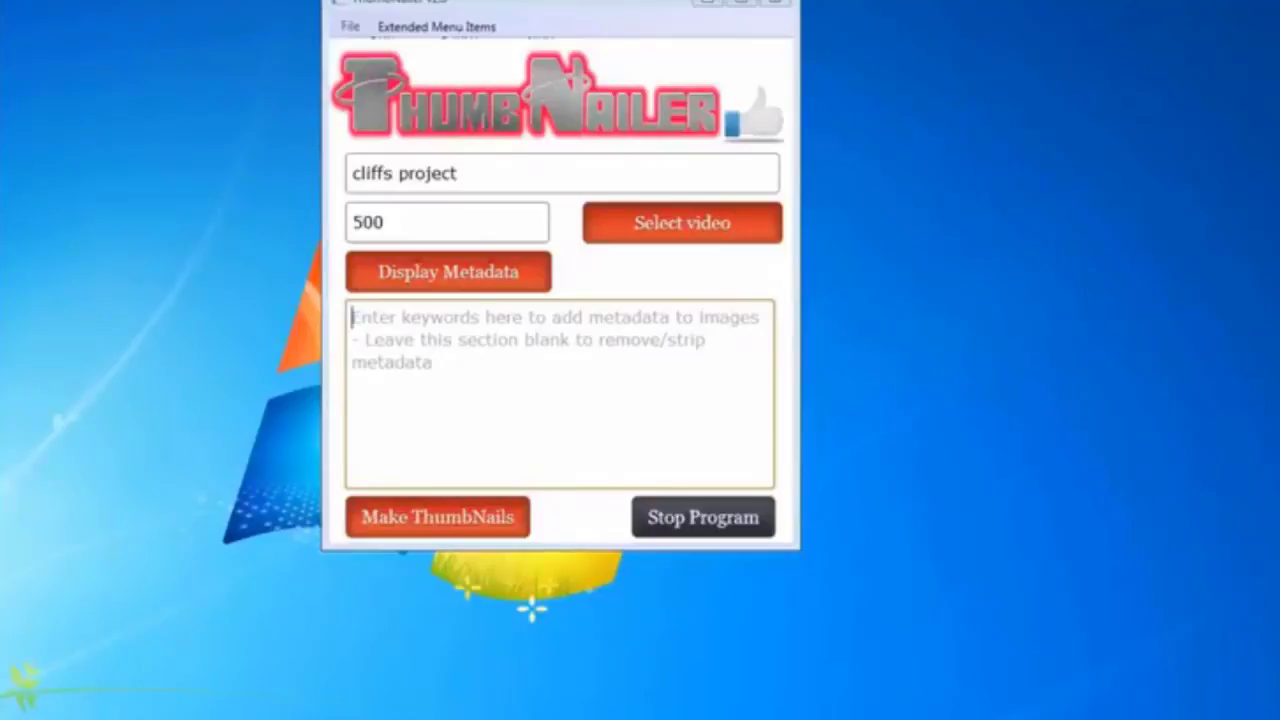
{"action": "right_click", "coordinate": [498, 399]}
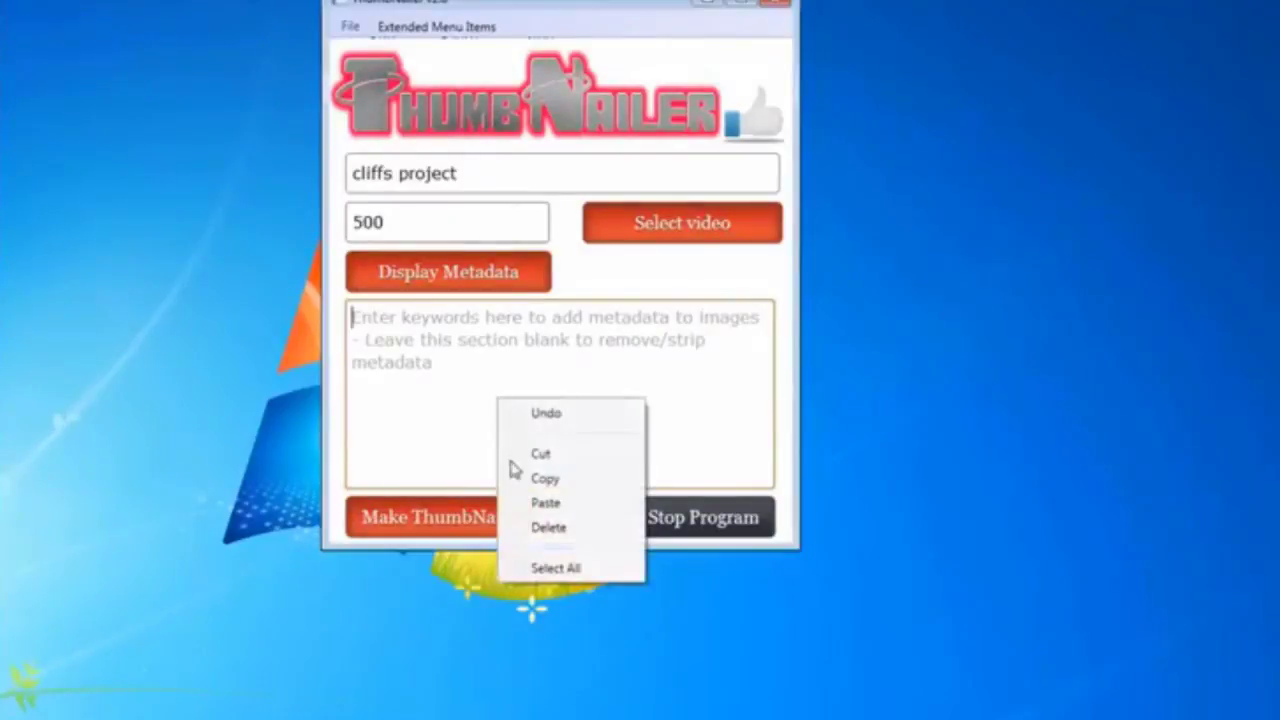
{"action": "left_click", "coordinate": [545, 505]}
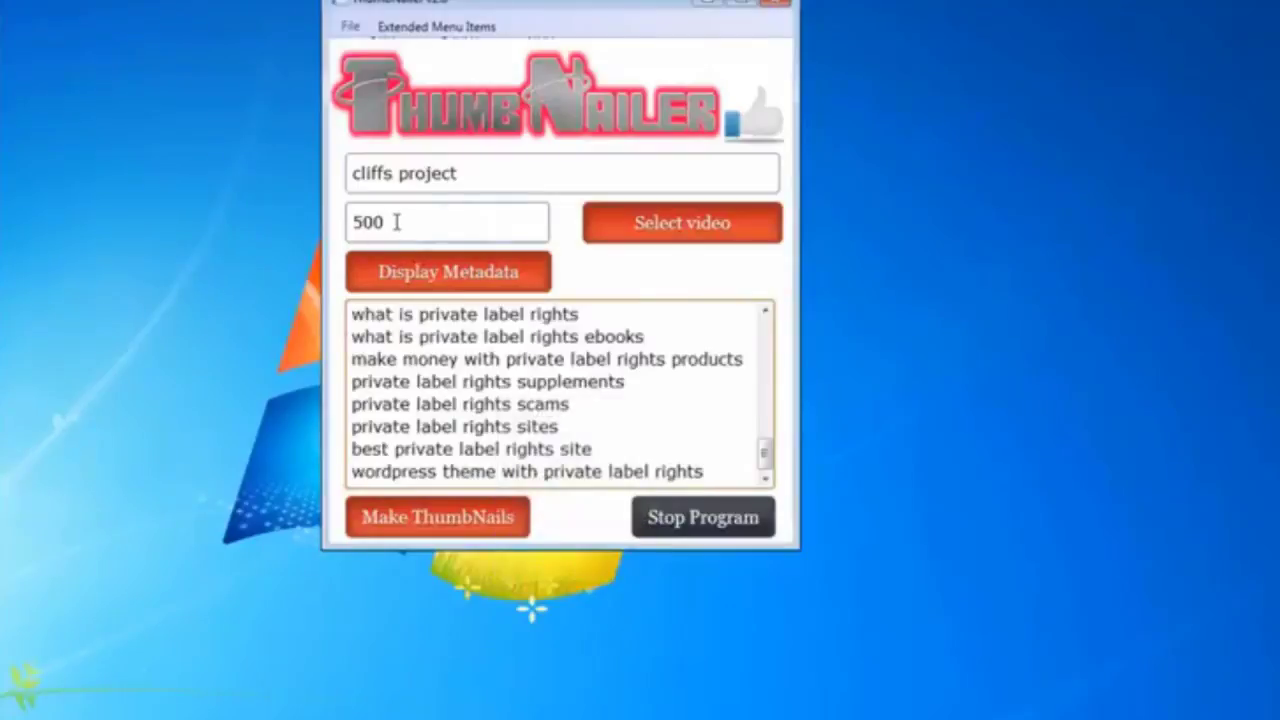
- Generate thumbnails with an image width of 750, and close the results folder and the images-saved message
{"action": "left_click_drag", "start_coordinate": [409, 221], "coordinate": [322, 225]}
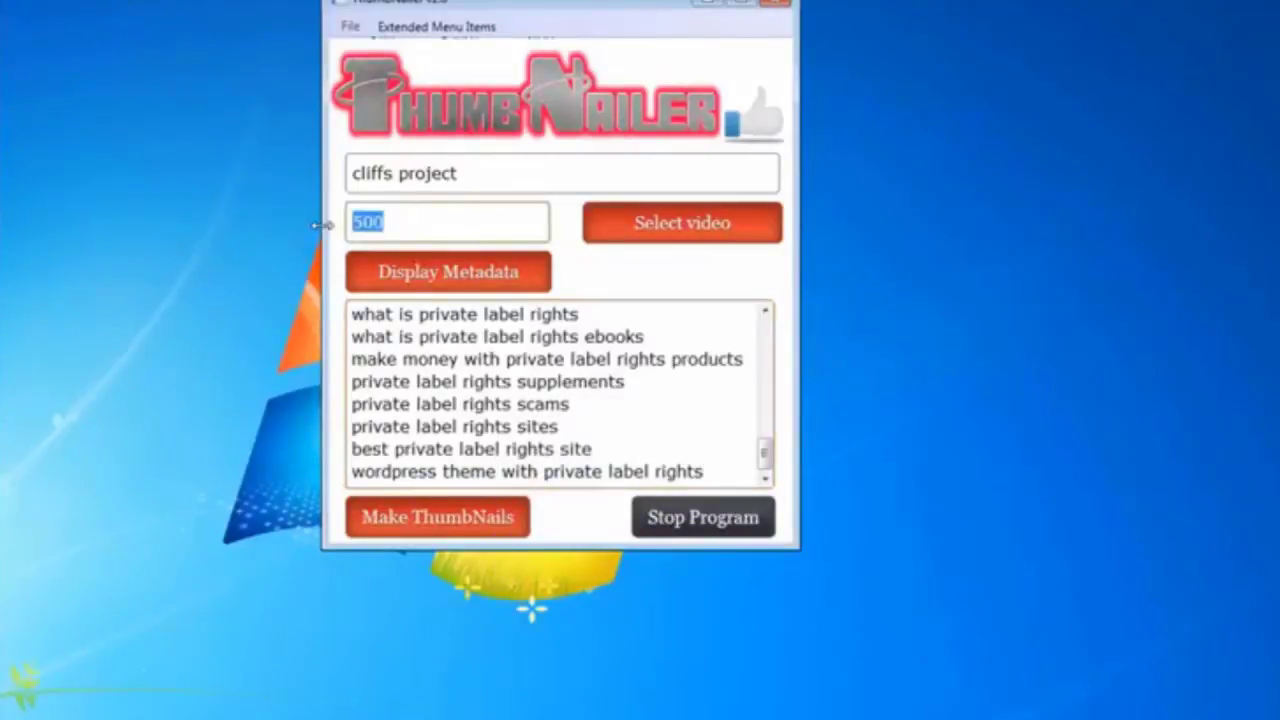
{"action": "type", "text": "750"}
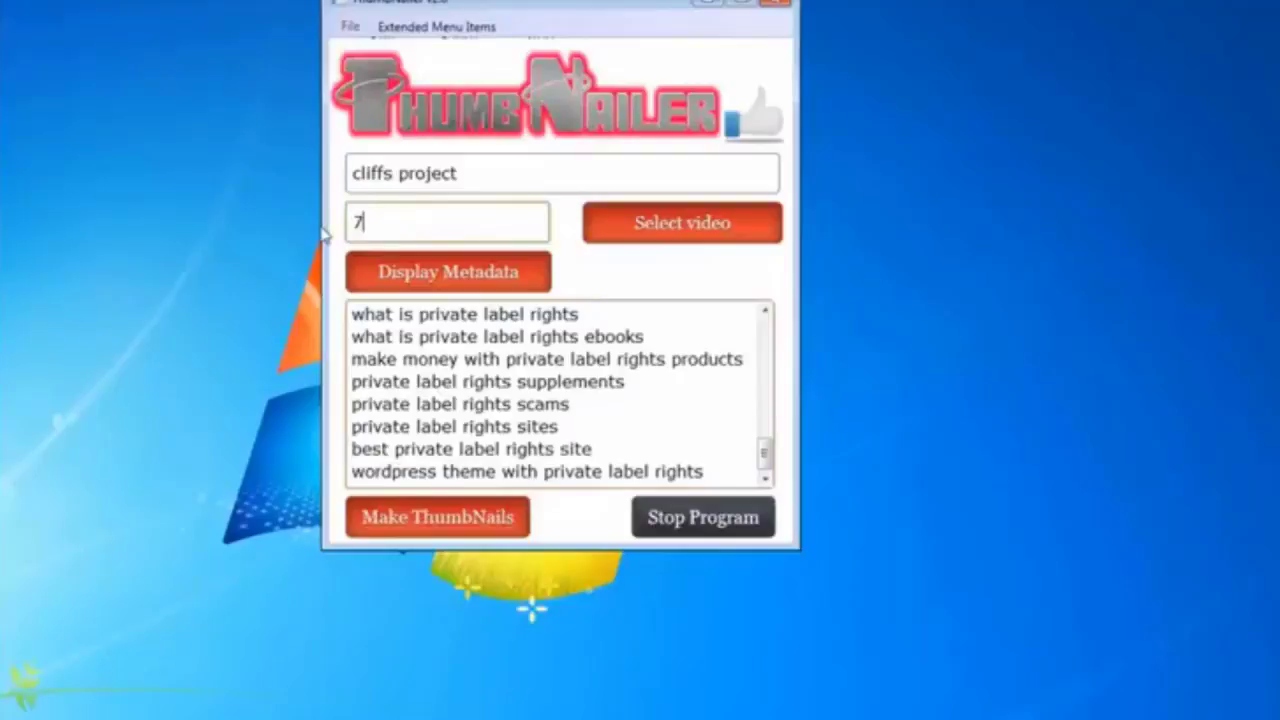
{"action": "left_click", "coordinate": [432, 529]}
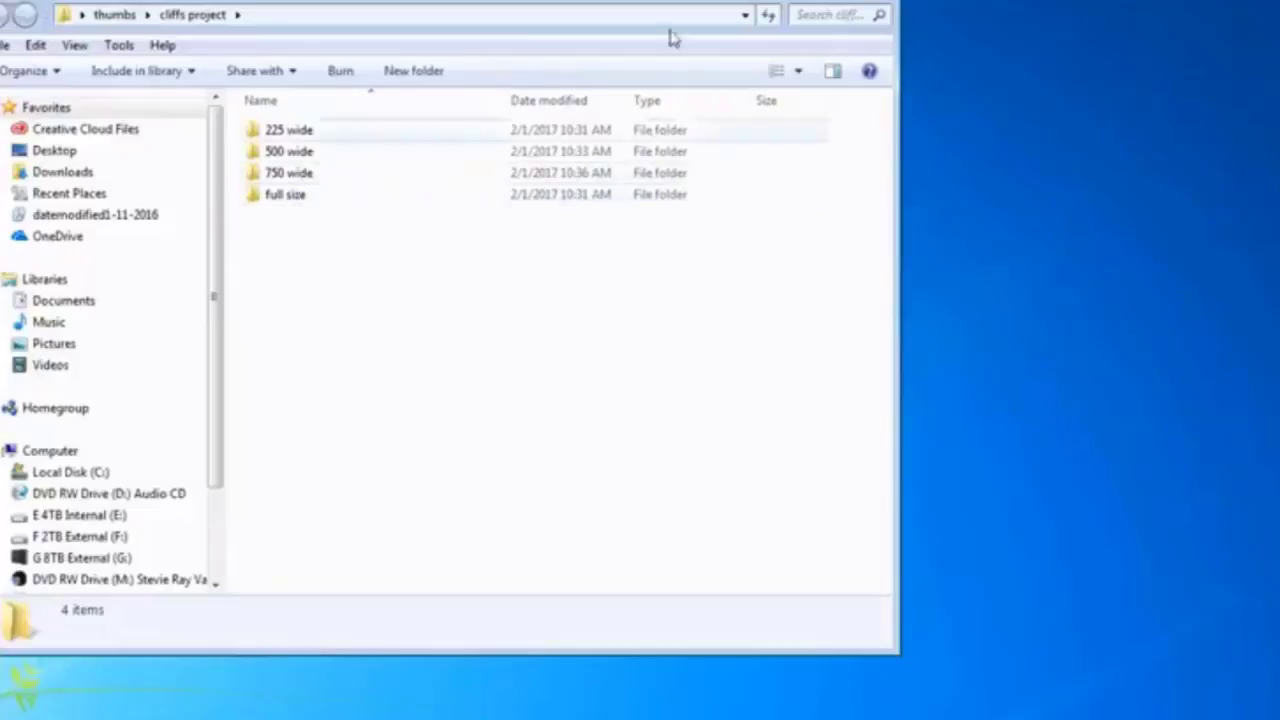
{"action": "left_click", "coordinate": [878, 3]}
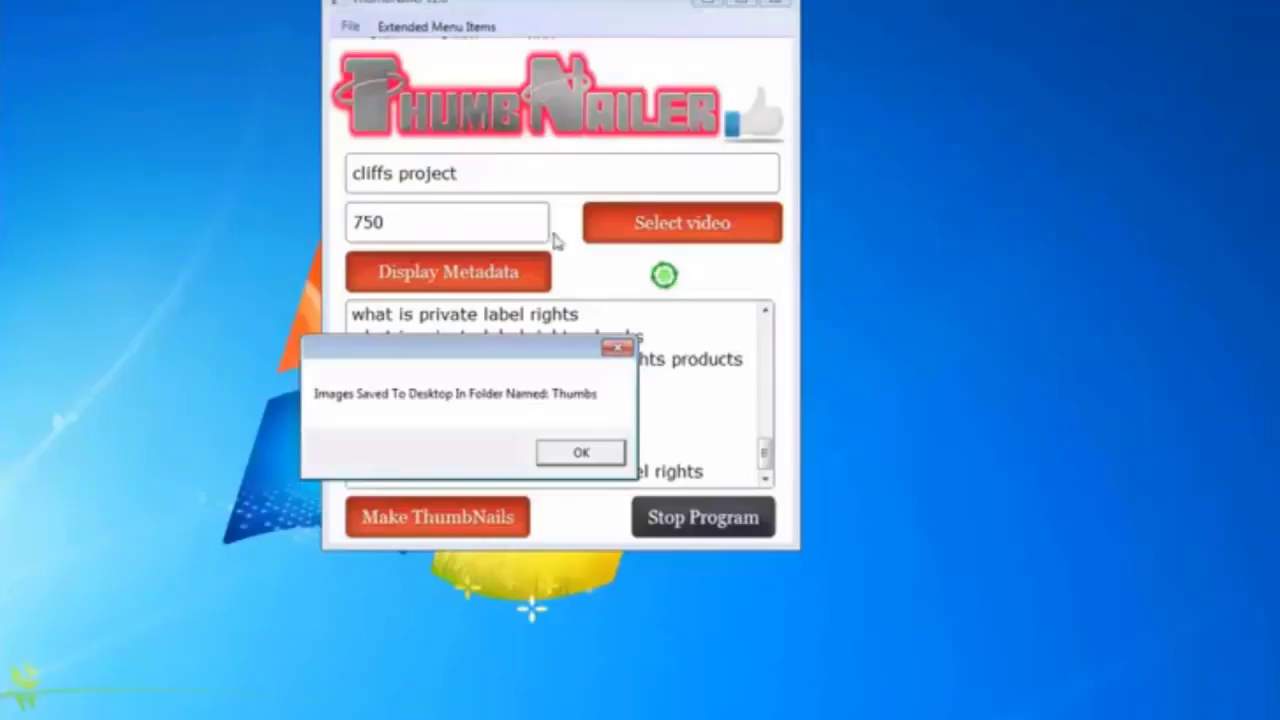
{"action": "left_click", "coordinate": [578, 448]}
- Display an image's keyword metadata, widen the columns to review the tag names and descriptions, and close the metadata window
{"action": "left_click", "coordinate": [485, 272]}
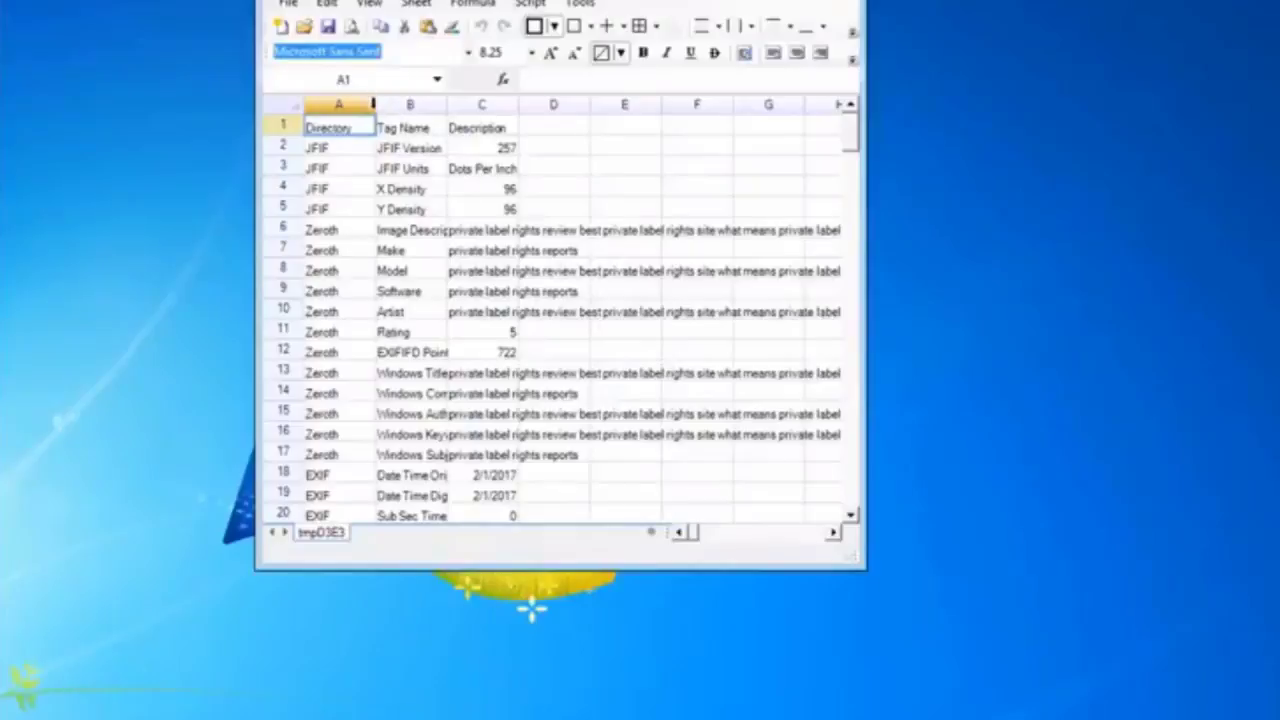
{"action": "double_click", "coordinate": [373, 104]}
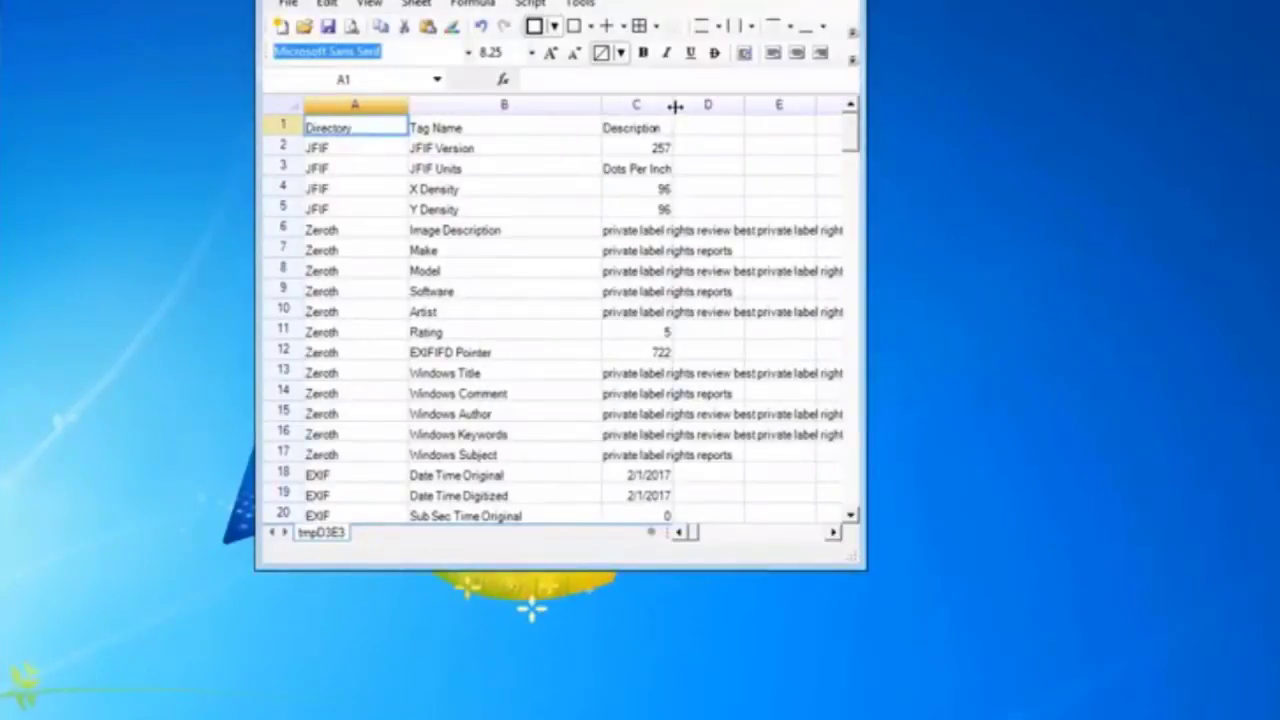
{"action": "left_click_drag", "start_coordinate": [675, 104], "coordinate": [840, 105]}
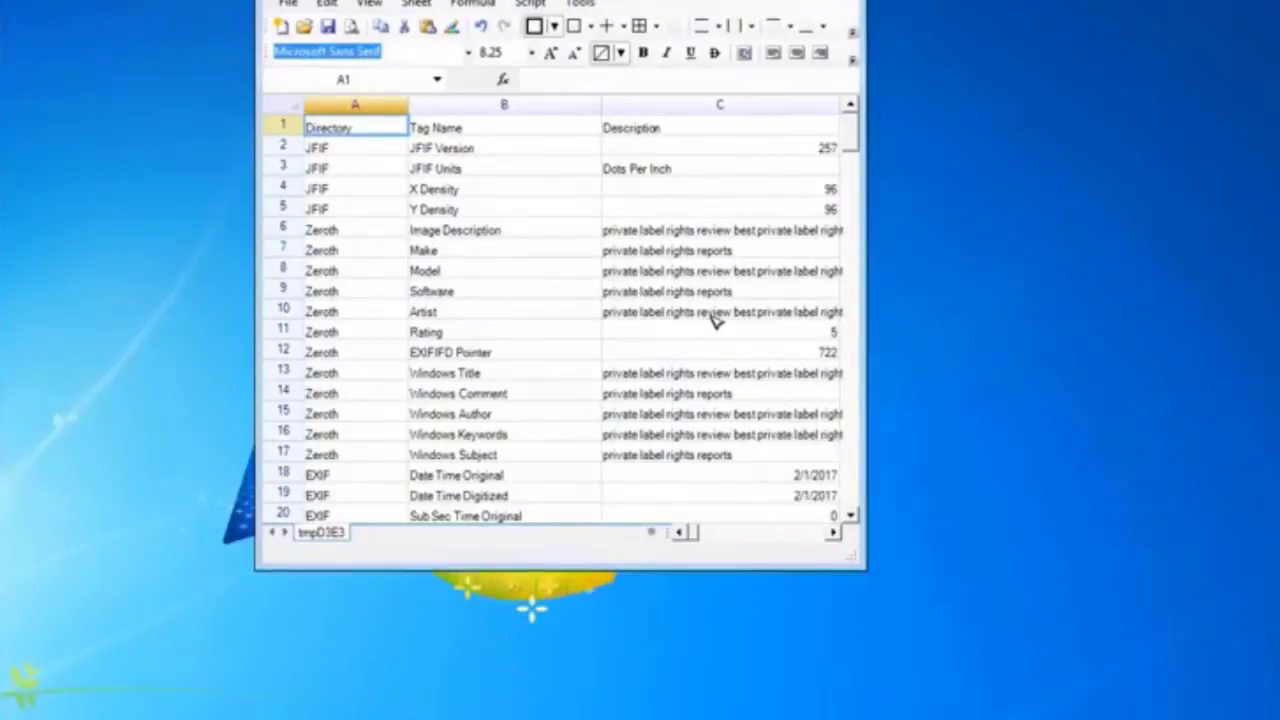
{"action": "scroll", "coordinate": [710, 316], "scroll_direction": "down", "scroll_amount": 2}
{"action": "scroll", "coordinate": [672, 312], "scroll_direction": "up", "scroll_amount": 2}
{"action": "left_click", "coordinate": [845, 1]}
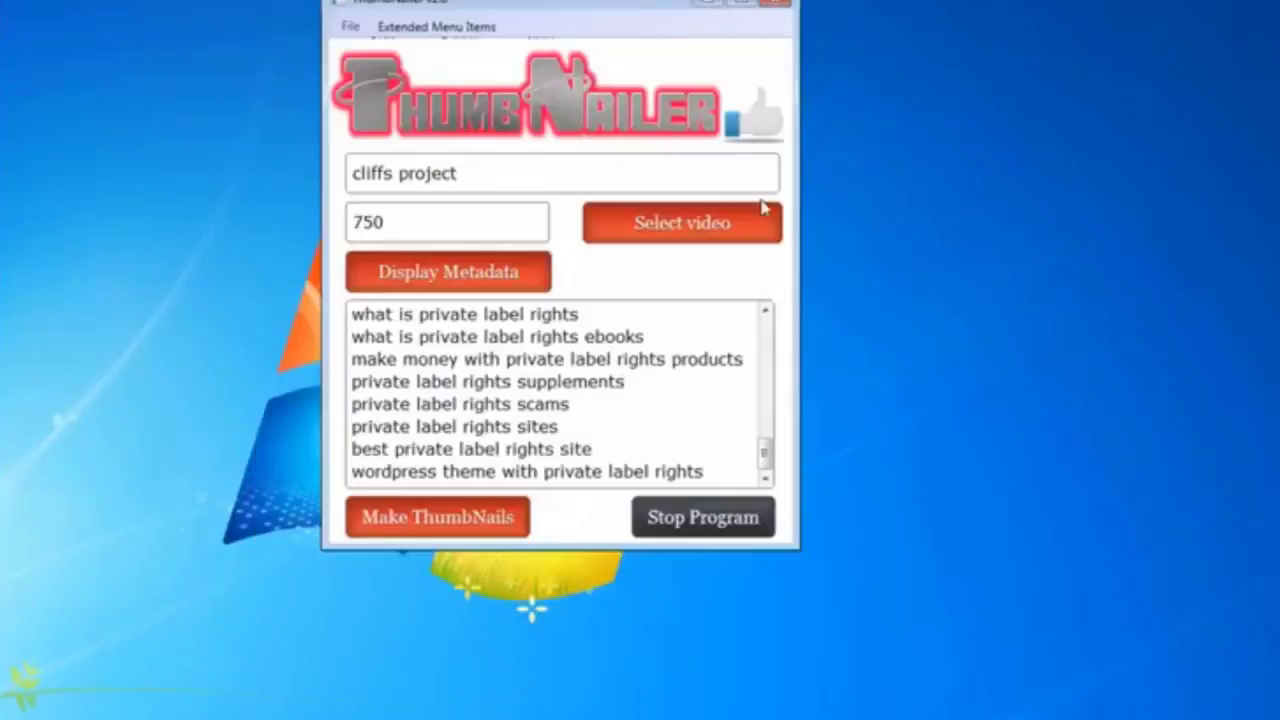